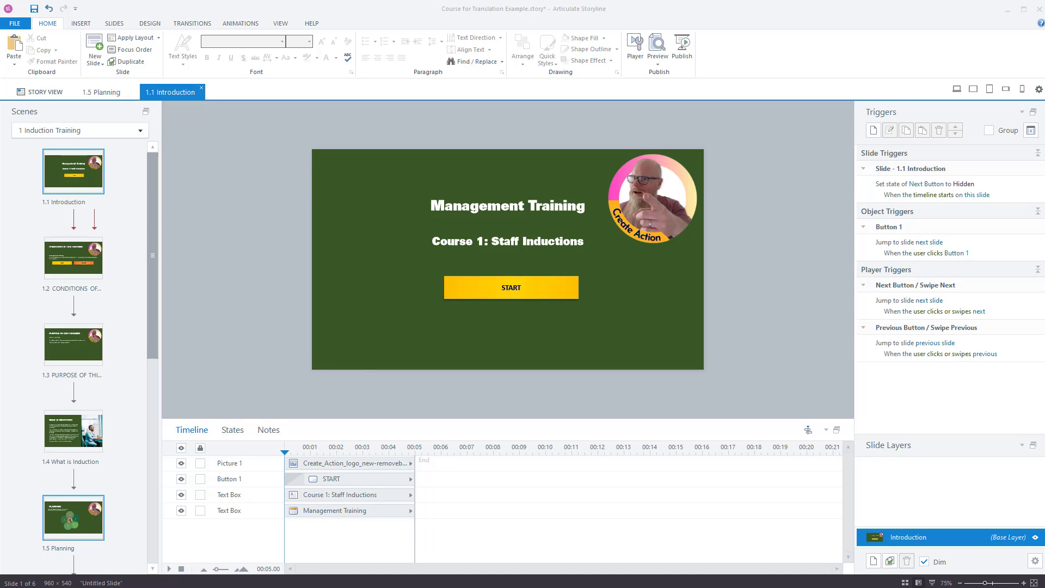
Flip between the Conditions, Purpose and What is Induction slides to compare them.
left_click(65, 267)
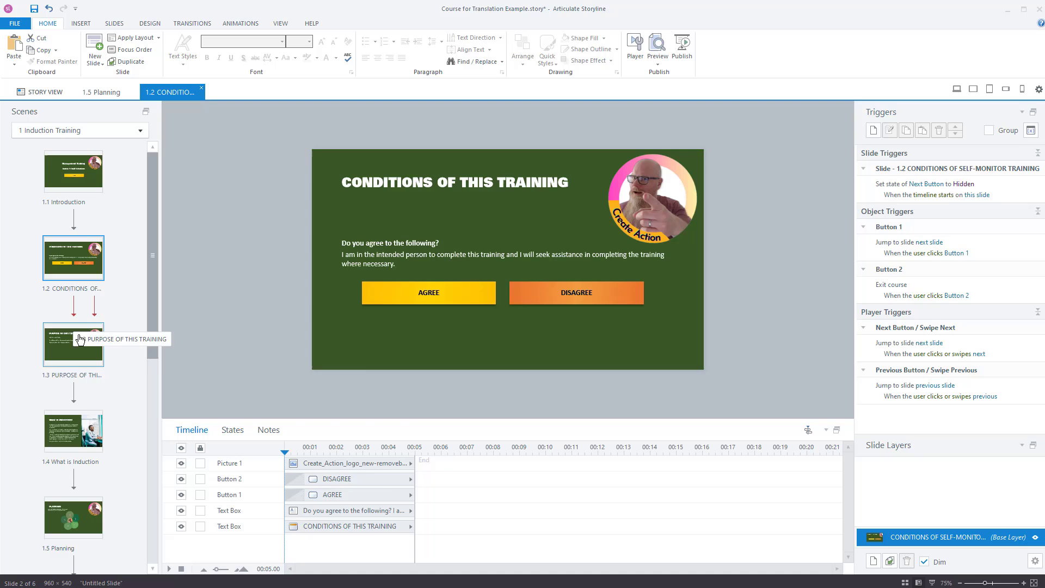
left_click(92, 348)
left_click(74, 430)
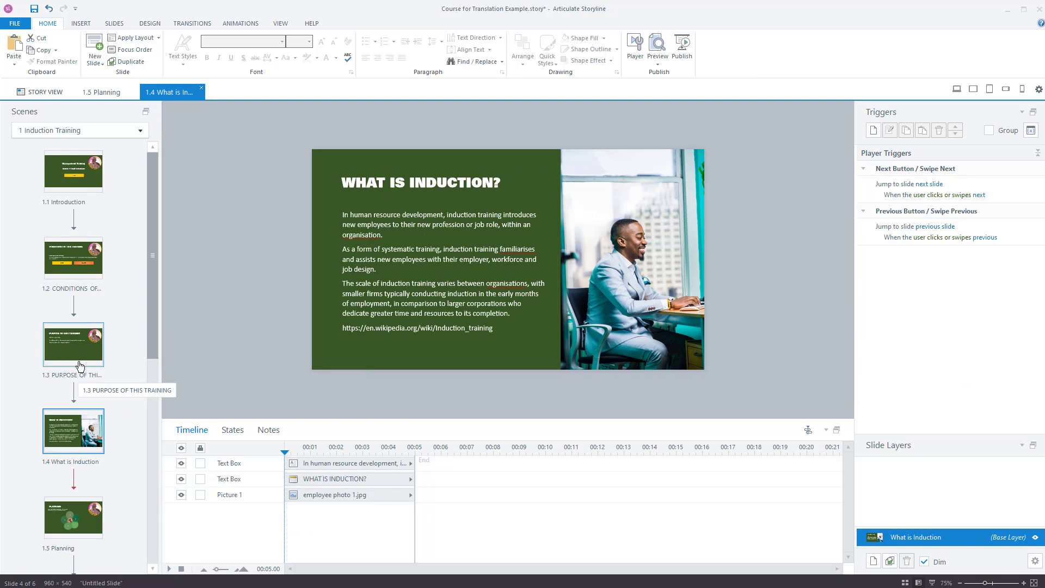
left_click(73, 360)
left_click(76, 437)
left_click(73, 354)
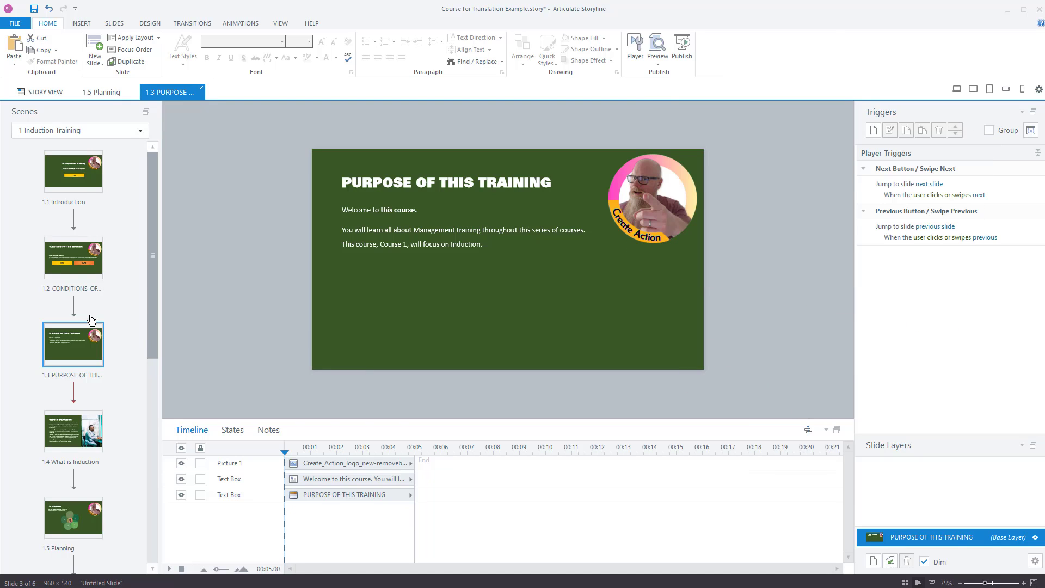
scroll(111, 330, "down", 2)
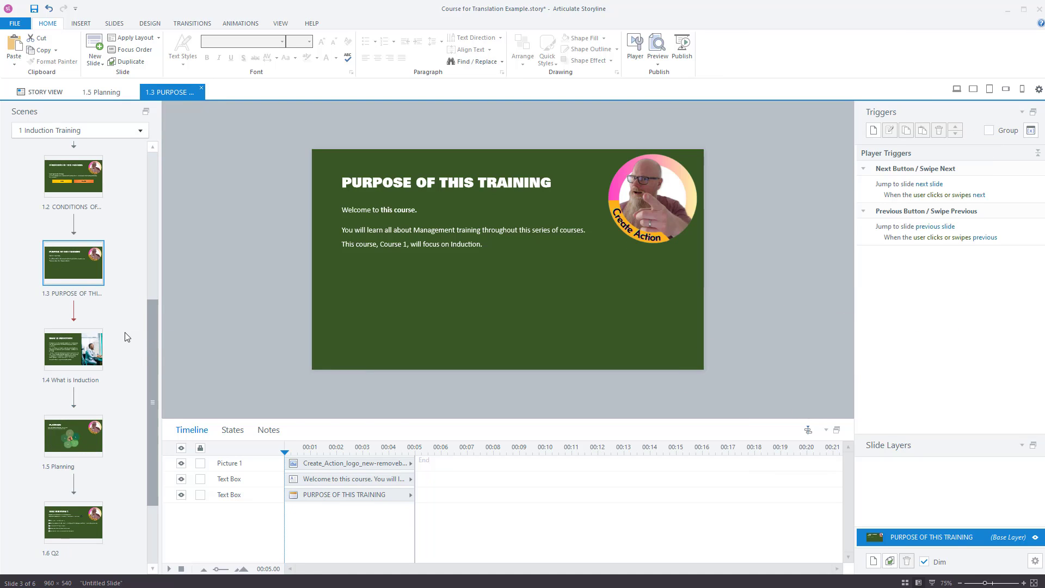
left_click(93, 380)
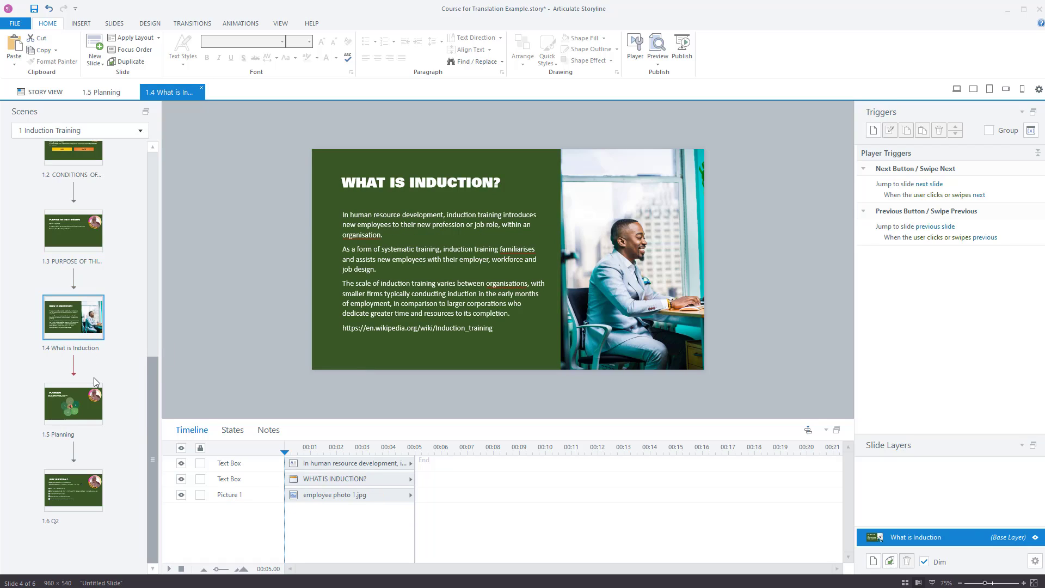
scroll(93, 380, "up", 3)
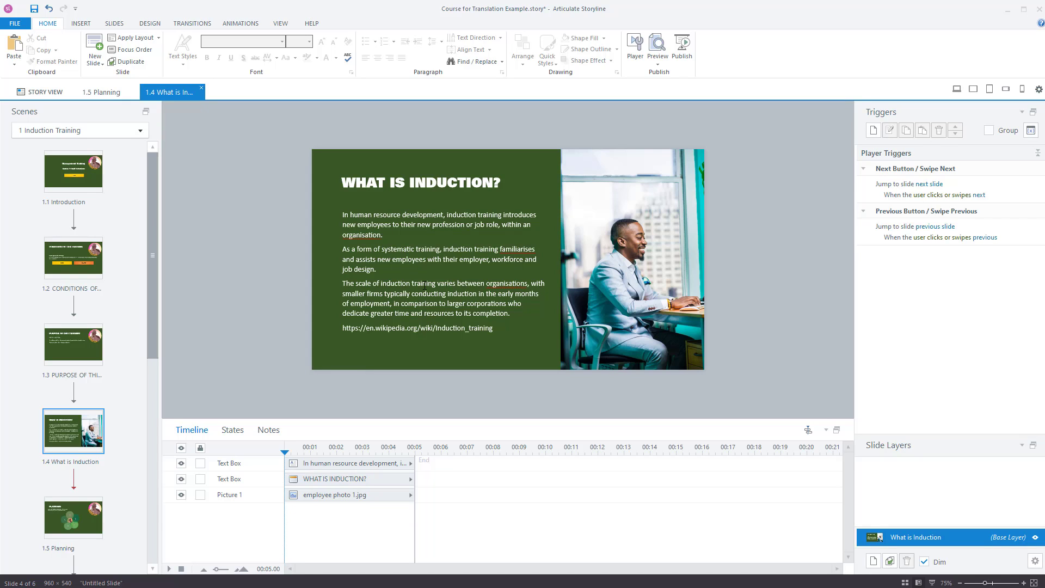
Review slides 1.1 Introduction through 1.4 What is Induction in order, ending on 1.4.
left_click(74, 172)
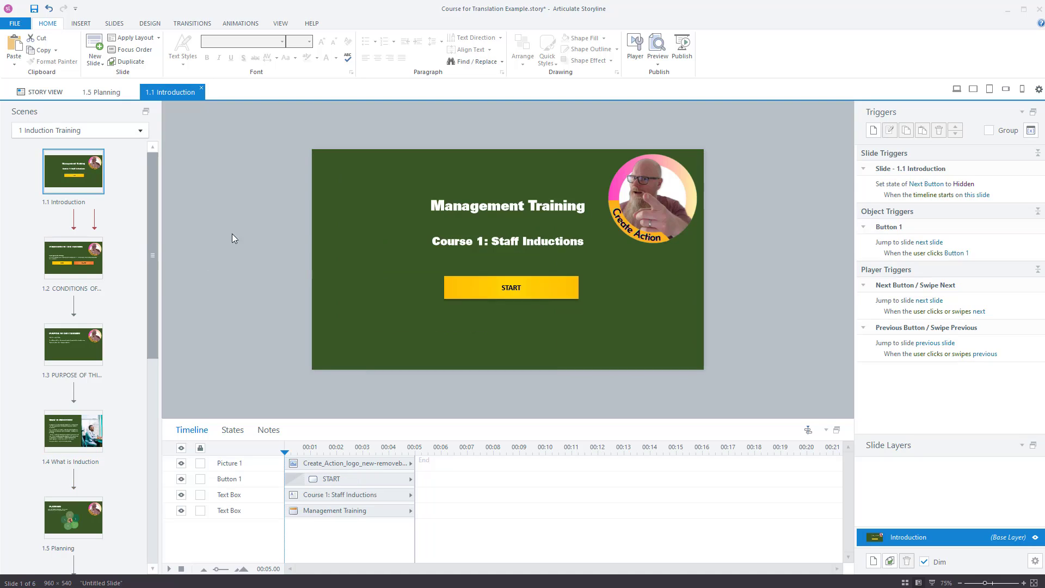
left_click(83, 264)
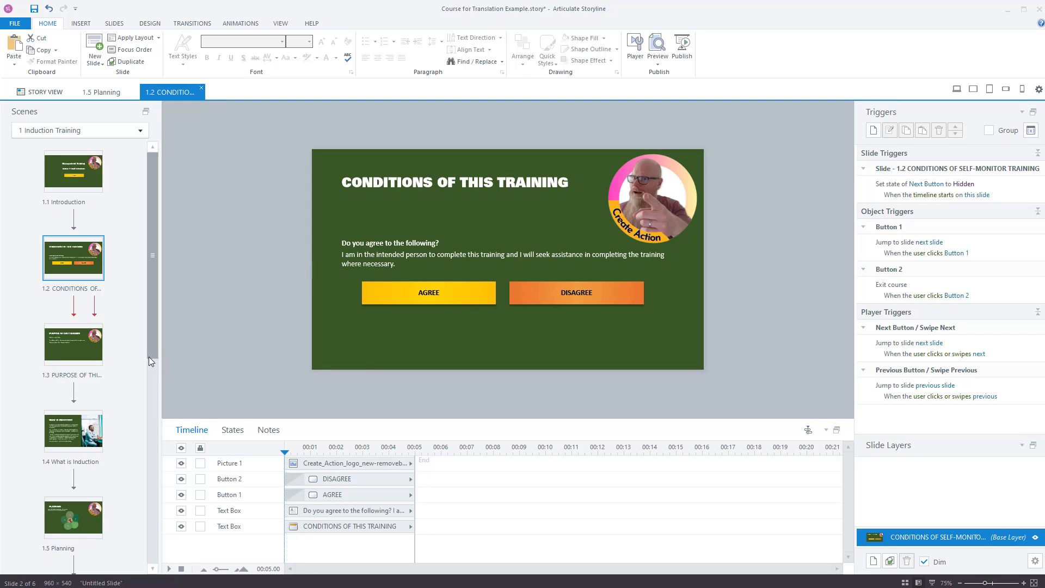
left_click(95, 362)
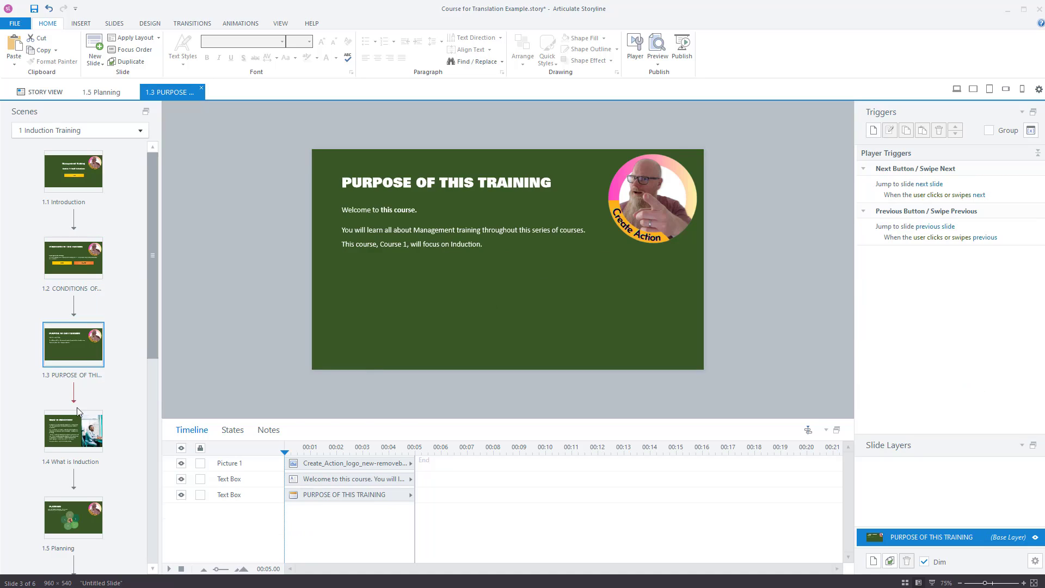
left_click(84, 426)
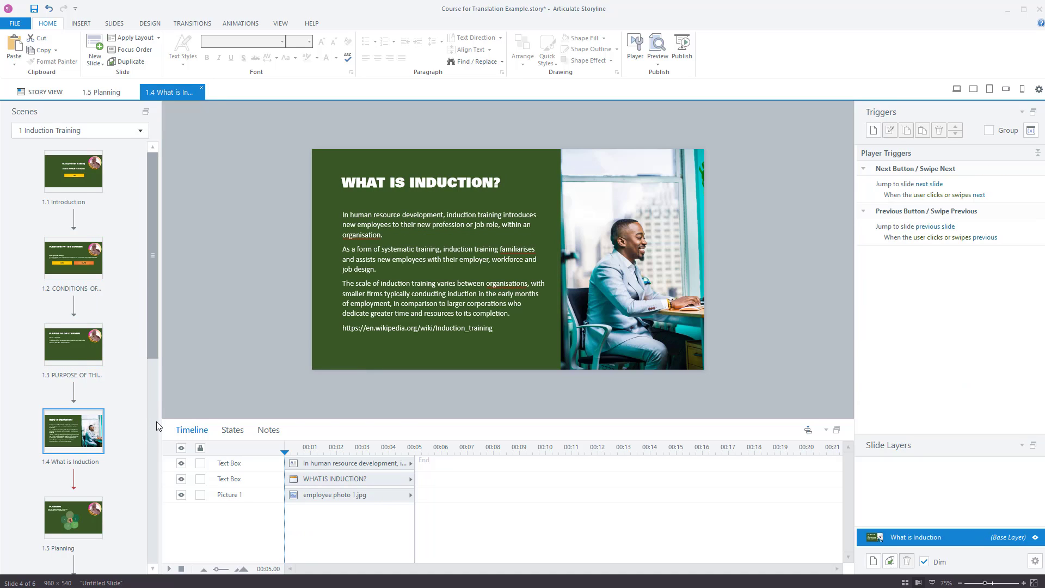
scroll(155, 421, "down", 2)
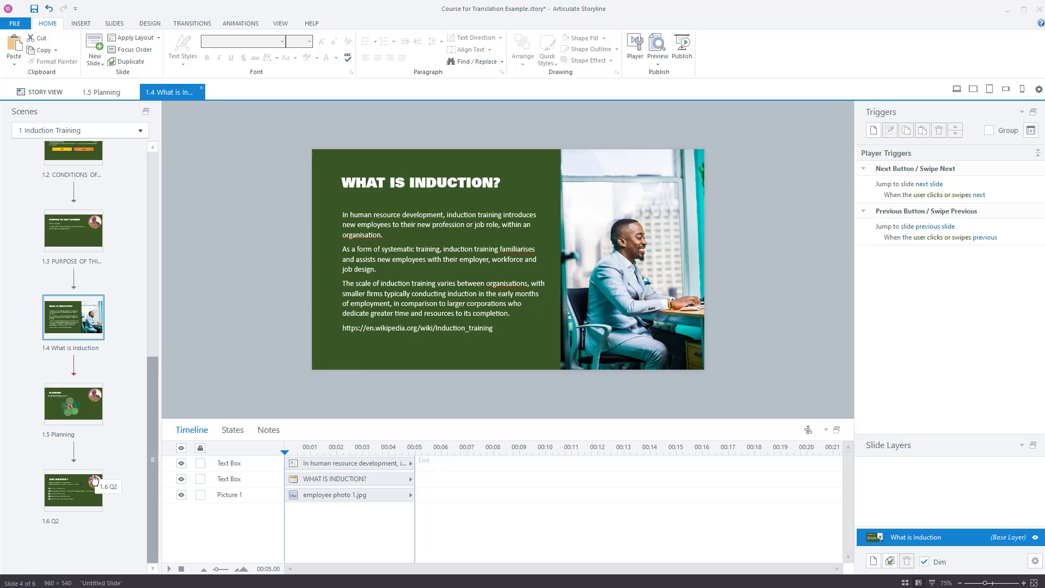
scroll(81, 359, "up", 2)
scroll(78, 354, "down", 2)
Open slide 1.5 Planning and view its layers 1 and 2, then its base layer.
left_click(79, 405)
left_click(919, 539)
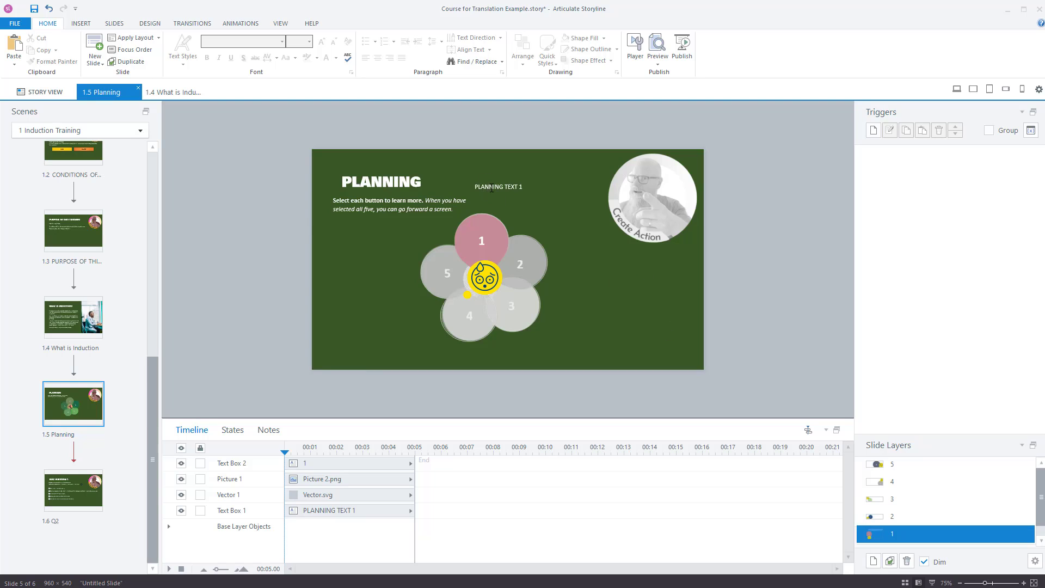
left_click(920, 516)
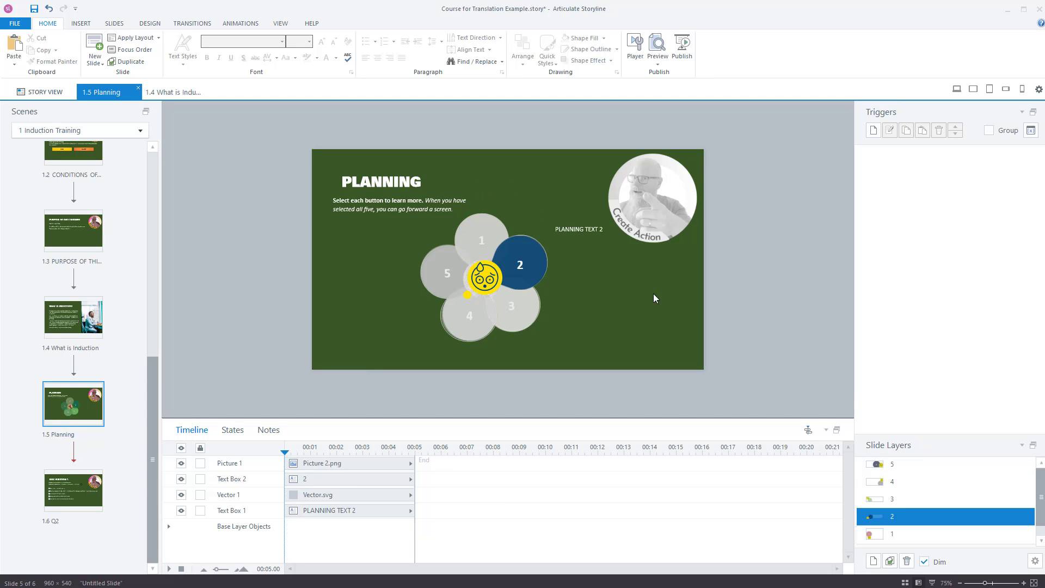
scroll(913, 537, "down", 1)
left_click(912, 537)
Open the 1.6 Q2 quiz slide and view its Correct and Incorrect feedback layers, then its base layer.
left_click(74, 490)
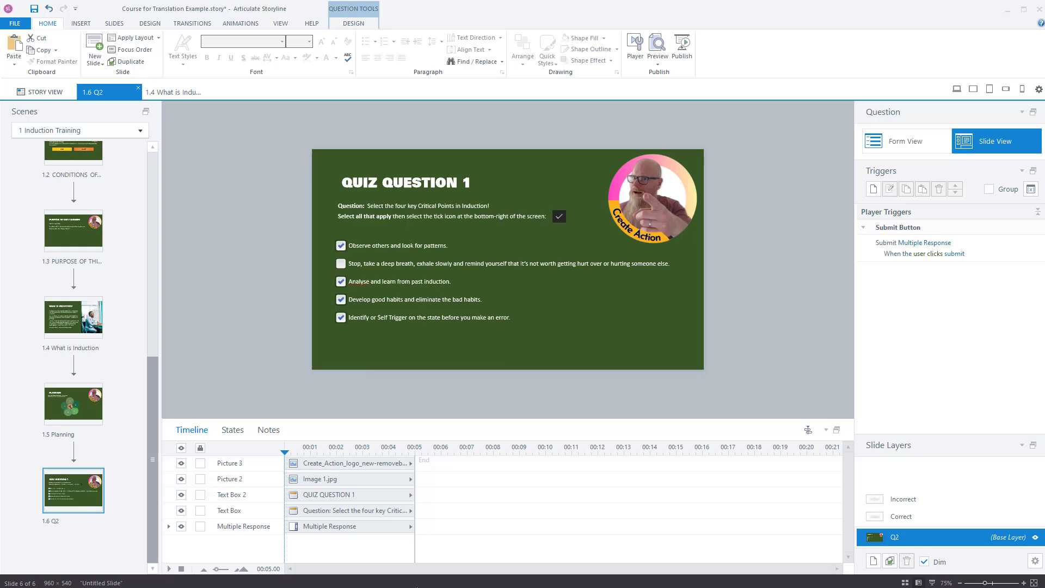
left_click(928, 515)
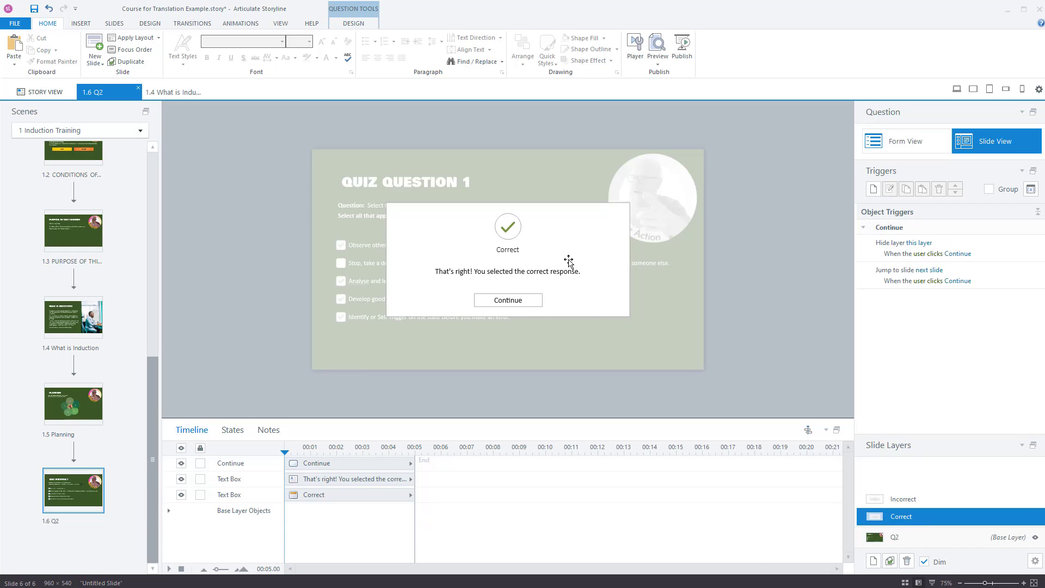
left_click(916, 499)
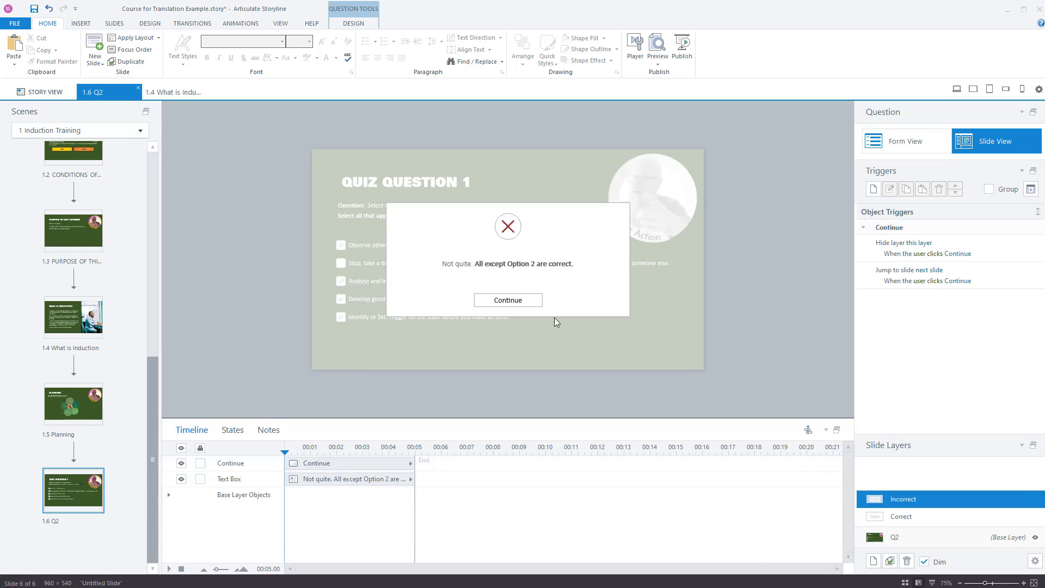
left_click(913, 536)
scroll(142, 421, "up", 3)
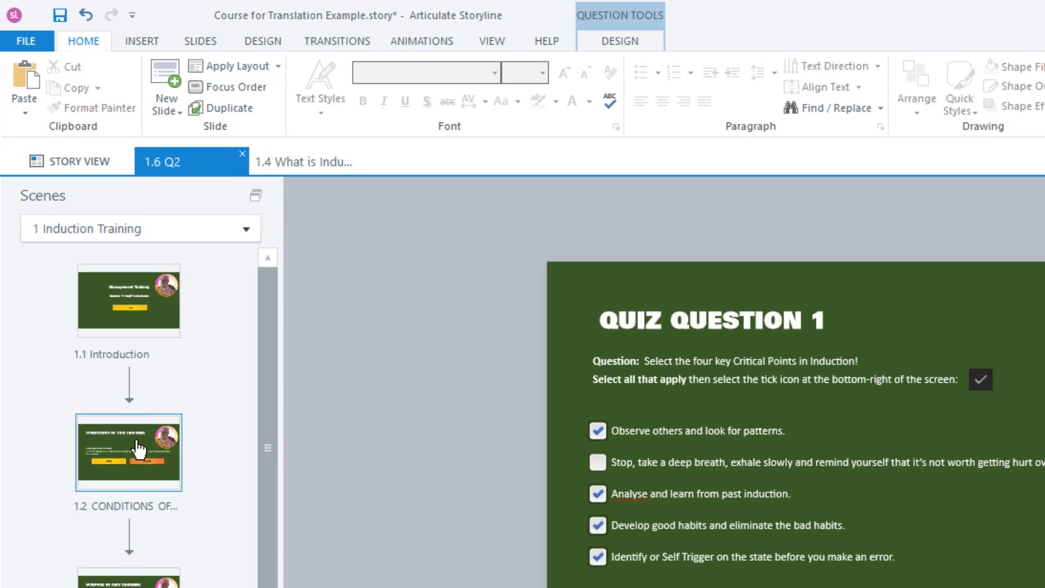
Show the File menu's Translation options: Export to XLIFF, Export to Word and Import.
left_click(35, 41)
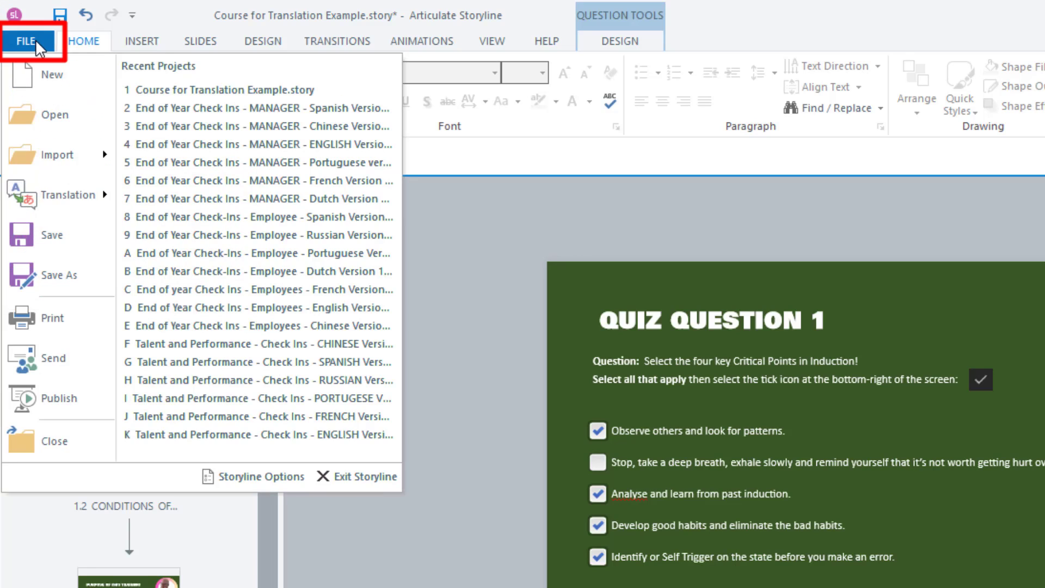
left_click(87, 209)
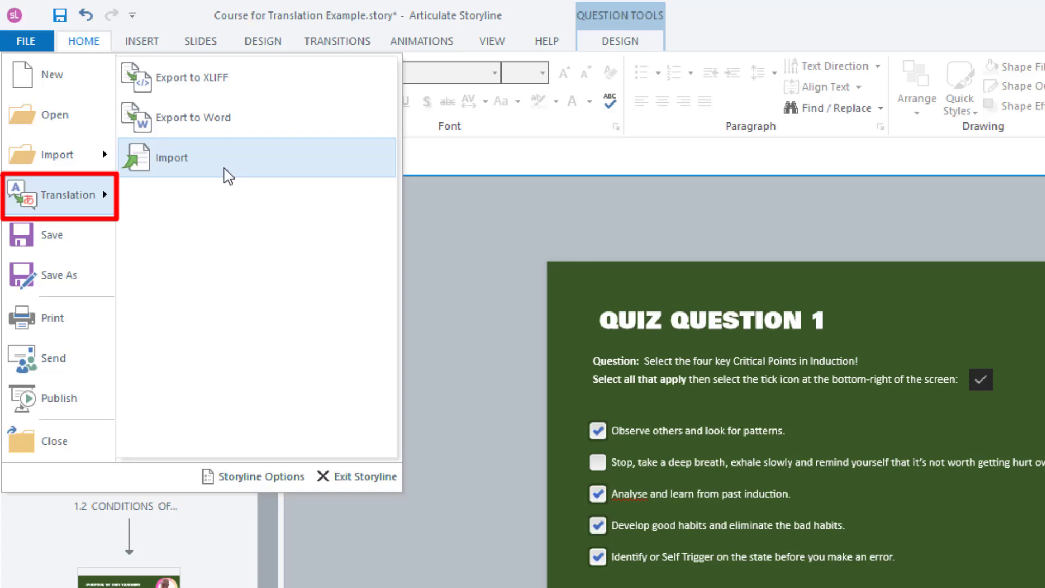
Export the course to Word with the default file name and Include slide thumbnails left on.
left_click(228, 131)
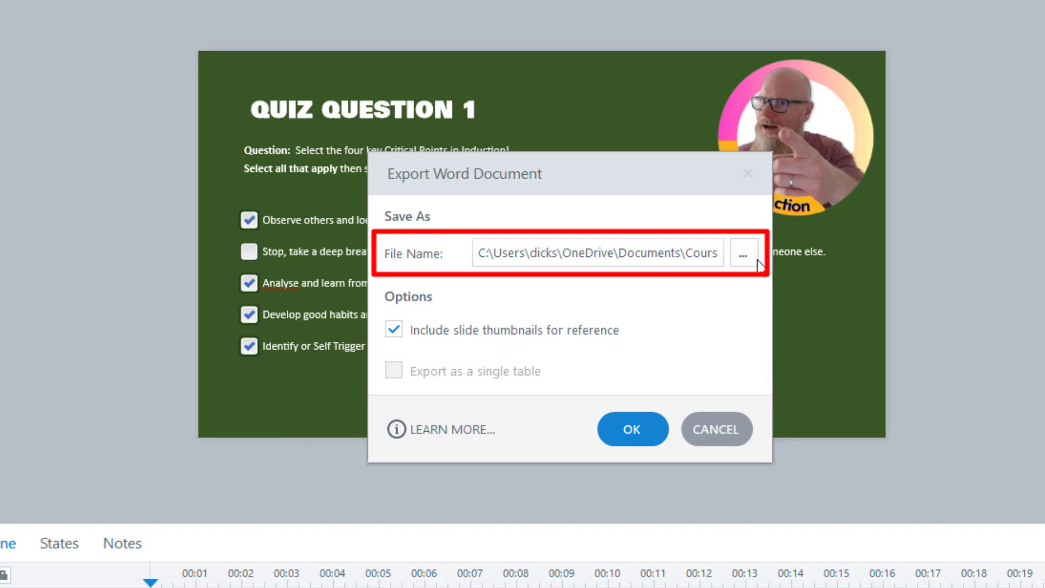
left_click(745, 256)
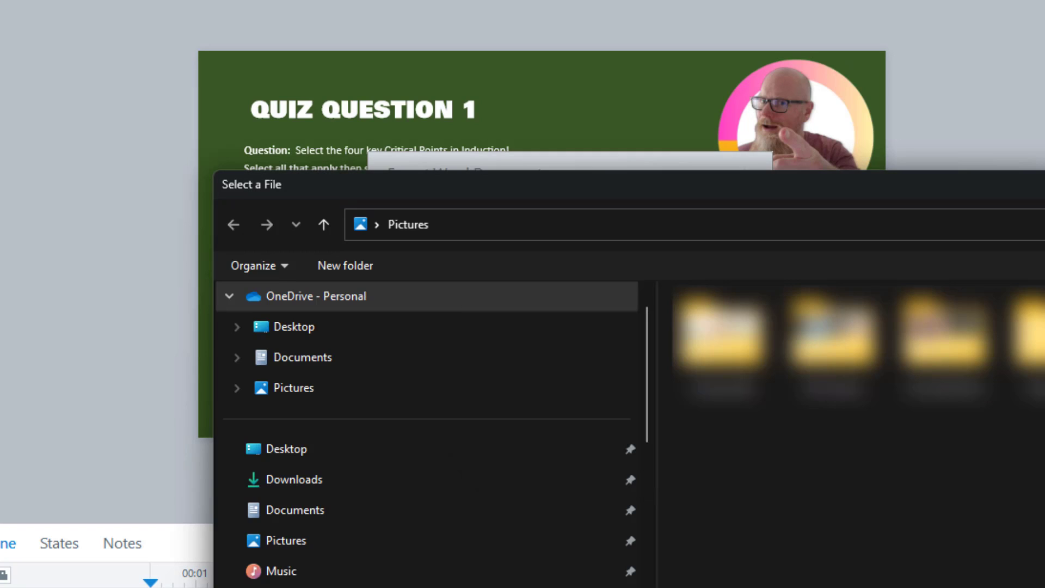
key("Escape")
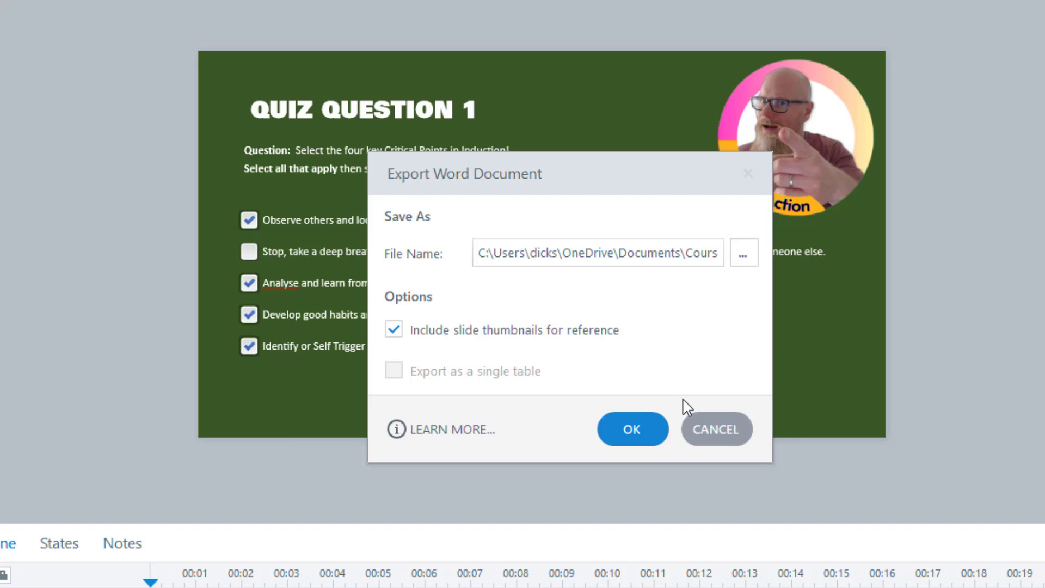
left_click(487, 340)
left_click(483, 337)
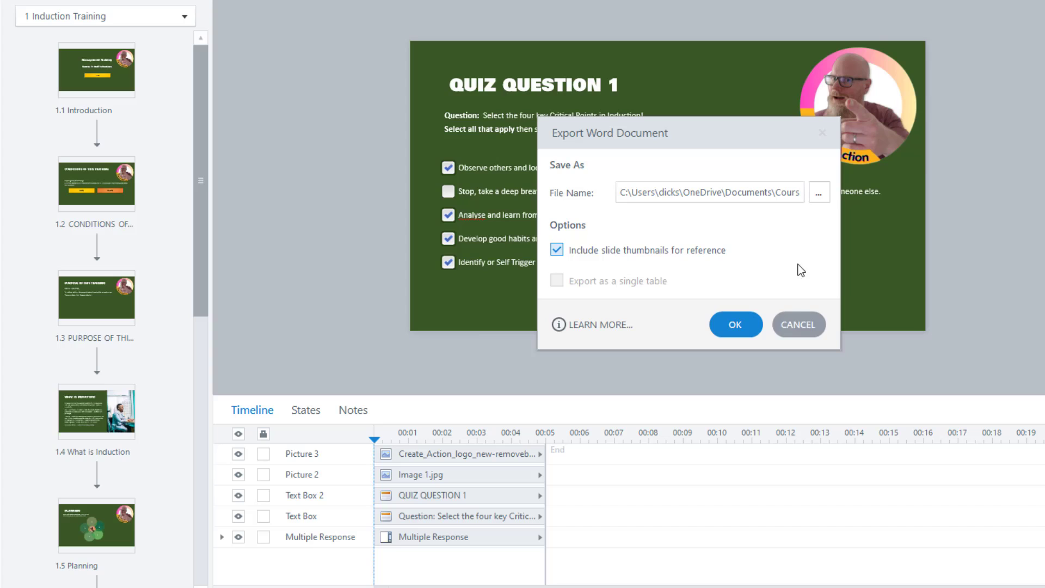
left_click(746, 326)
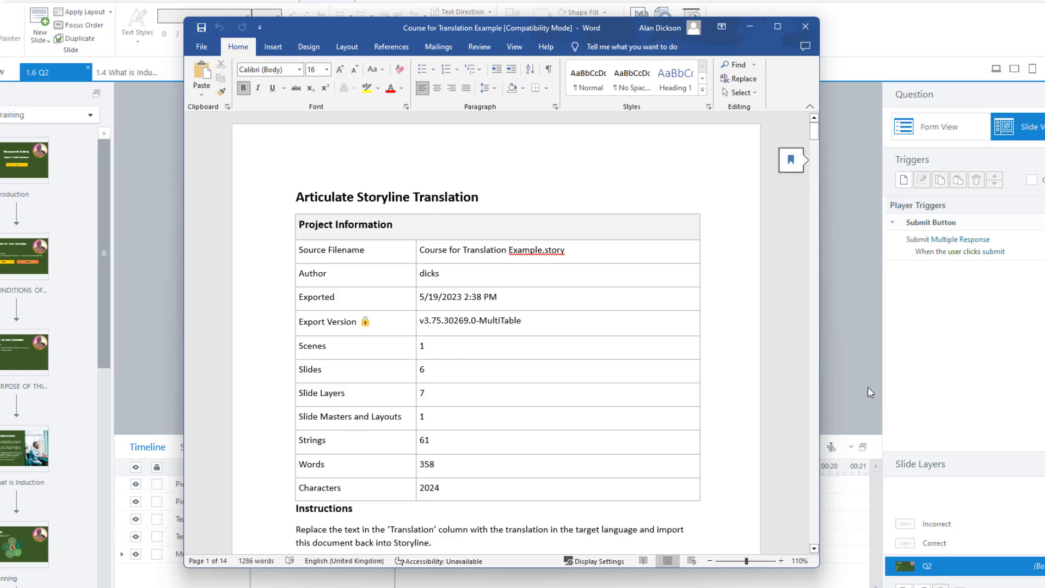
left_click(599, 234)
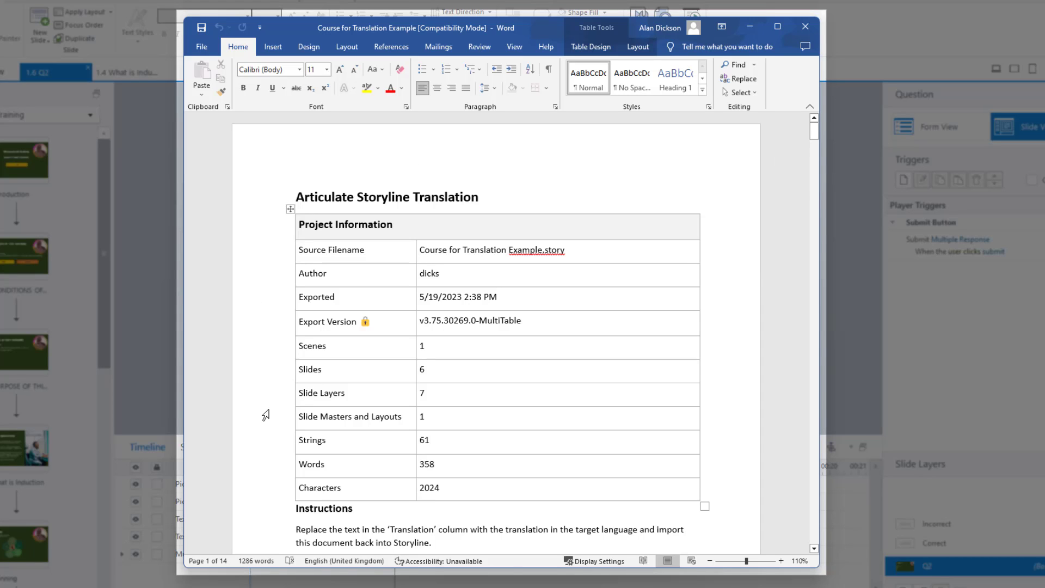
left_click(456, 251)
scroll(416, 394, "down", 8)
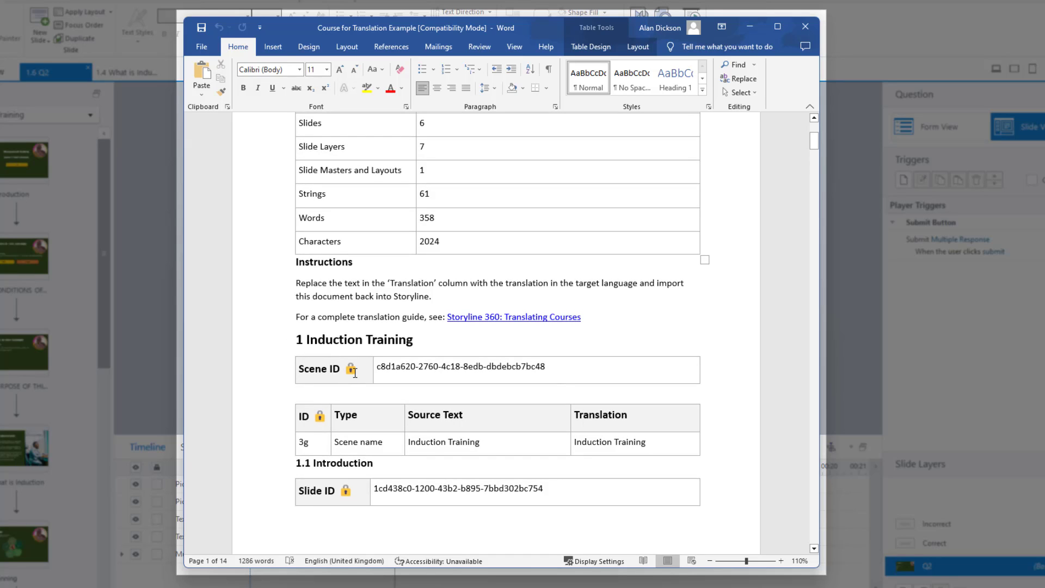
scroll(471, 373, "down", 1)
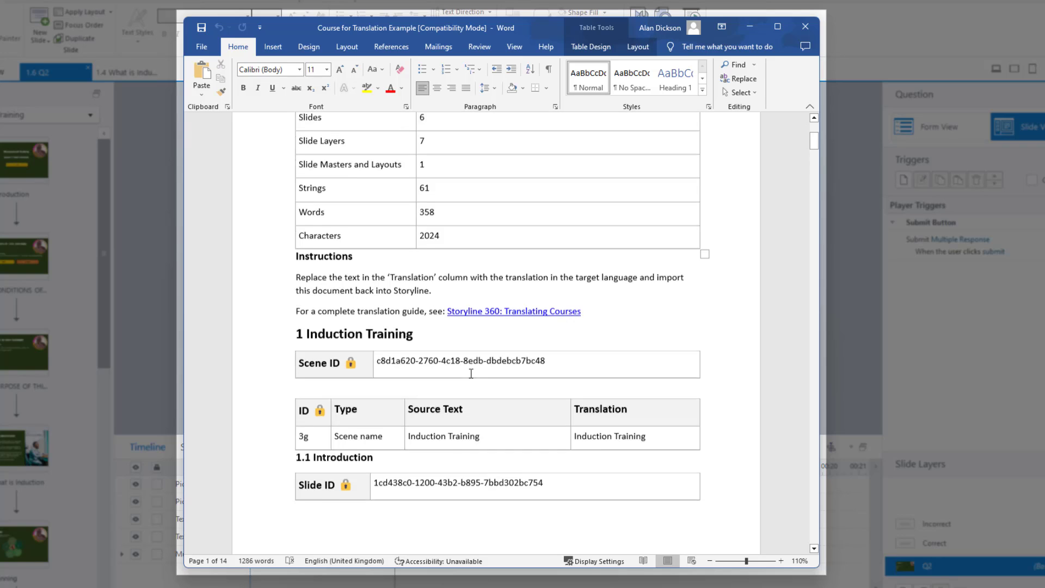
scroll(471, 374, "down", 2)
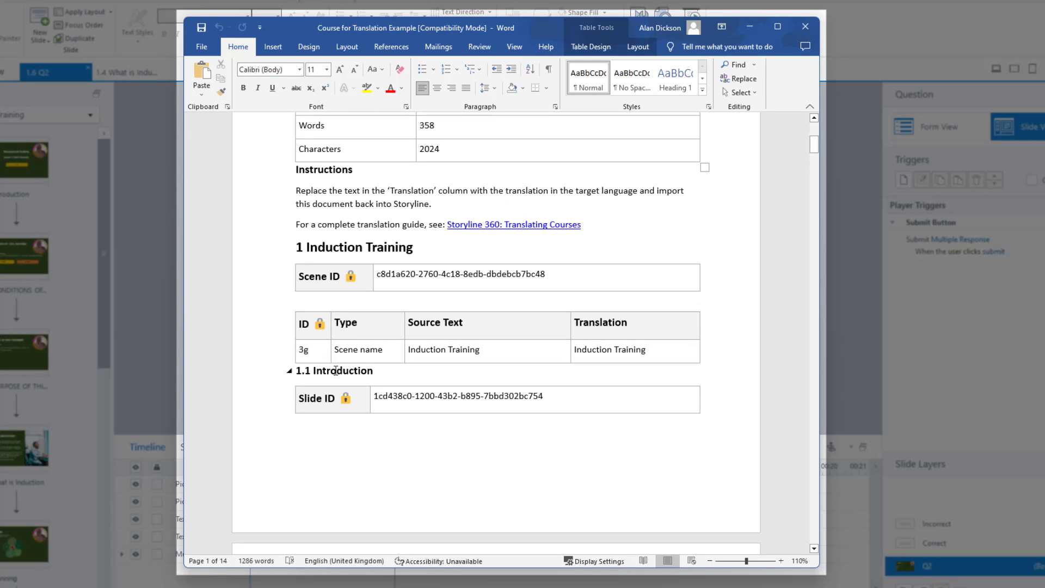
scroll(623, 376, "down", 6)
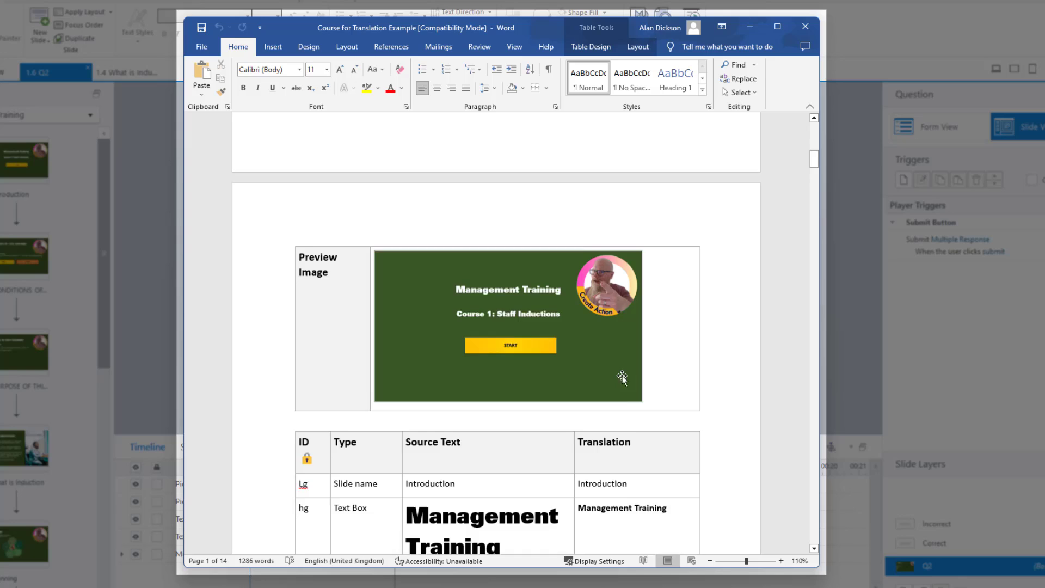
scroll(622, 376, "down", 3)
scroll(623, 376, "up", 1)
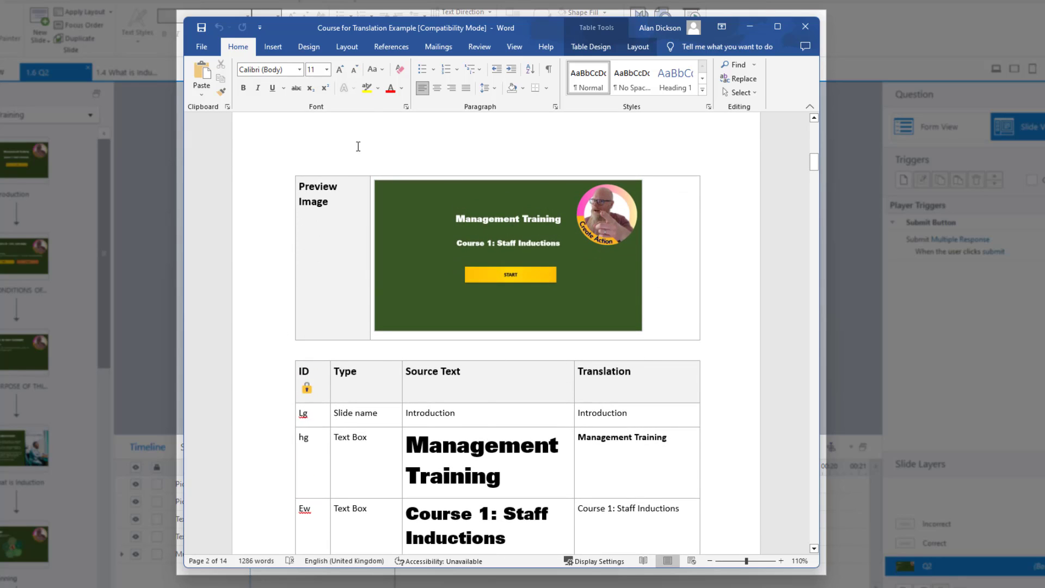
scroll(660, 307, "down", 3)
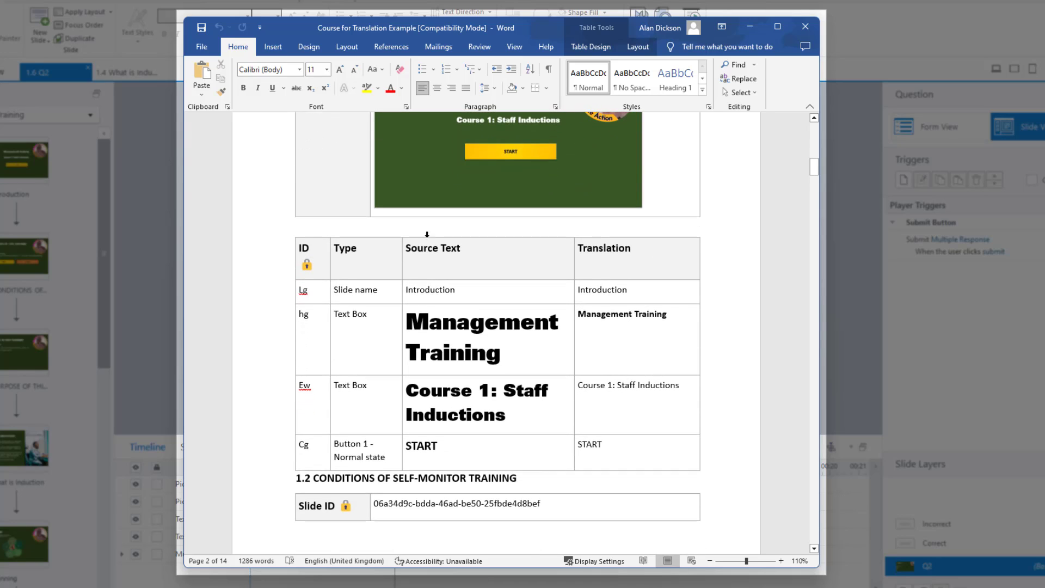
left_click(472, 250)
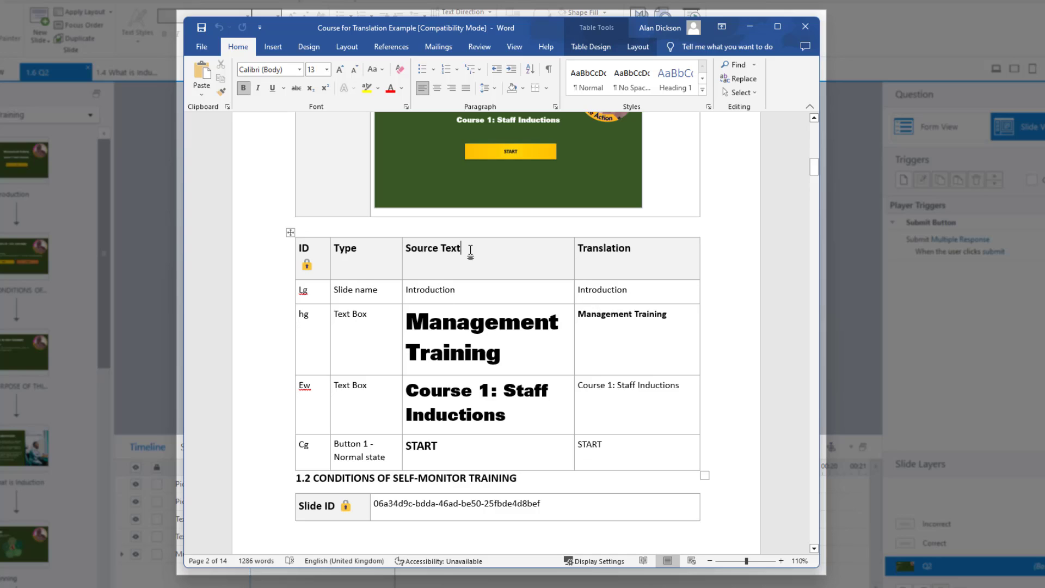
left_click(470, 251)
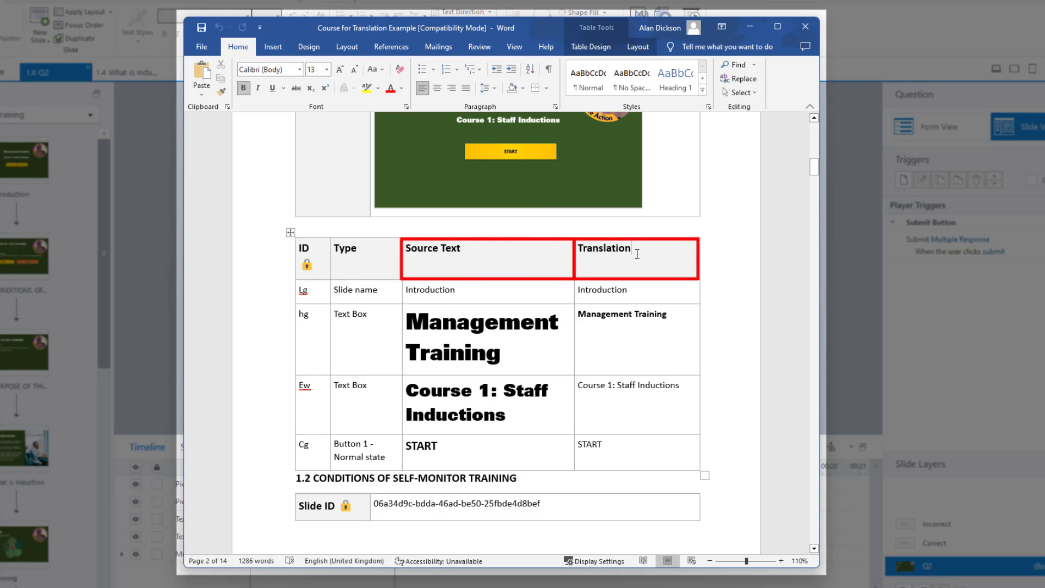
left_click(457, 291)
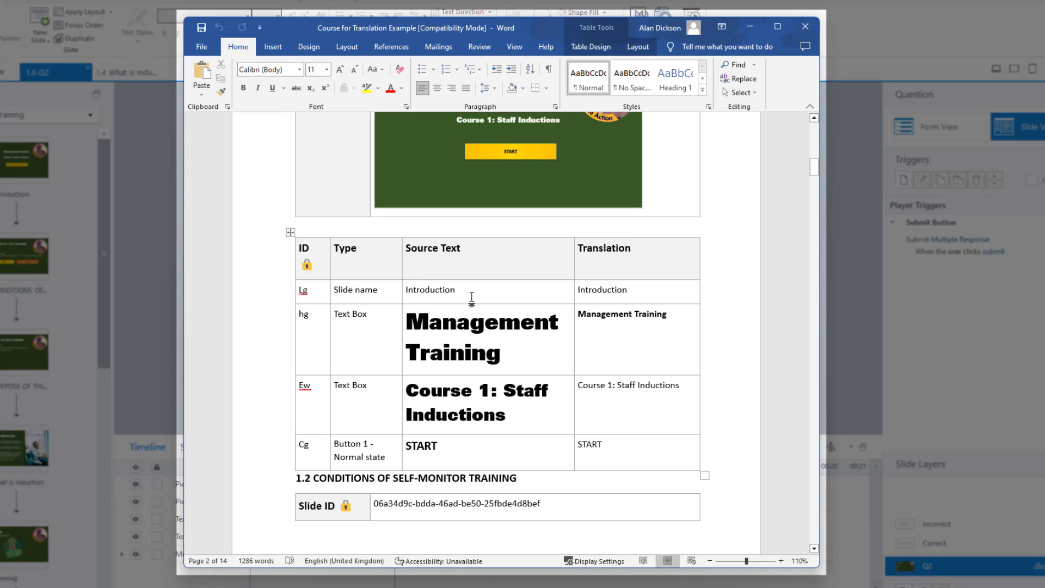
scroll(469, 296, "up", 1)
left_click(652, 330)
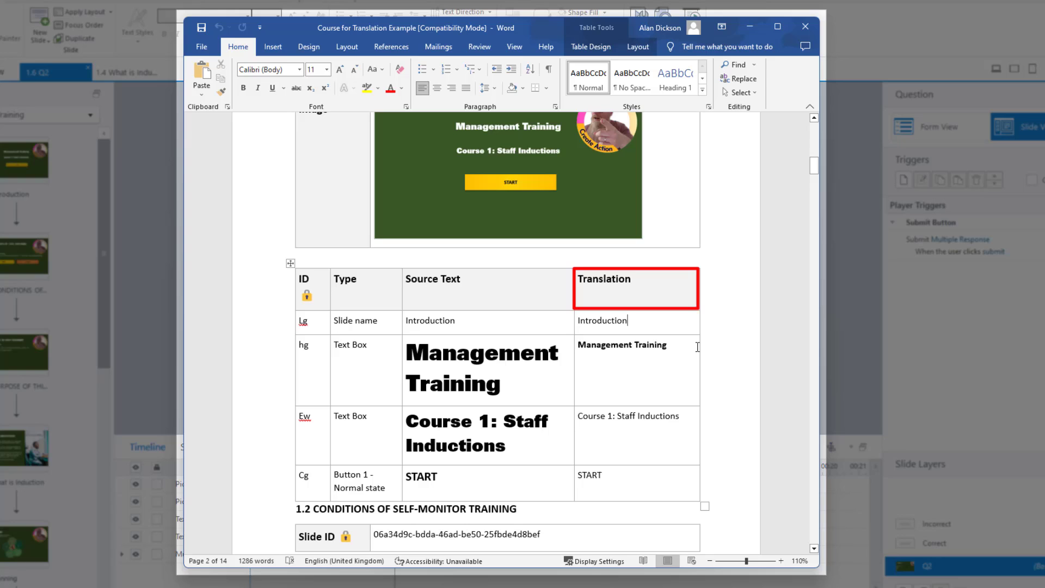
scroll(599, 351, "down", 1)
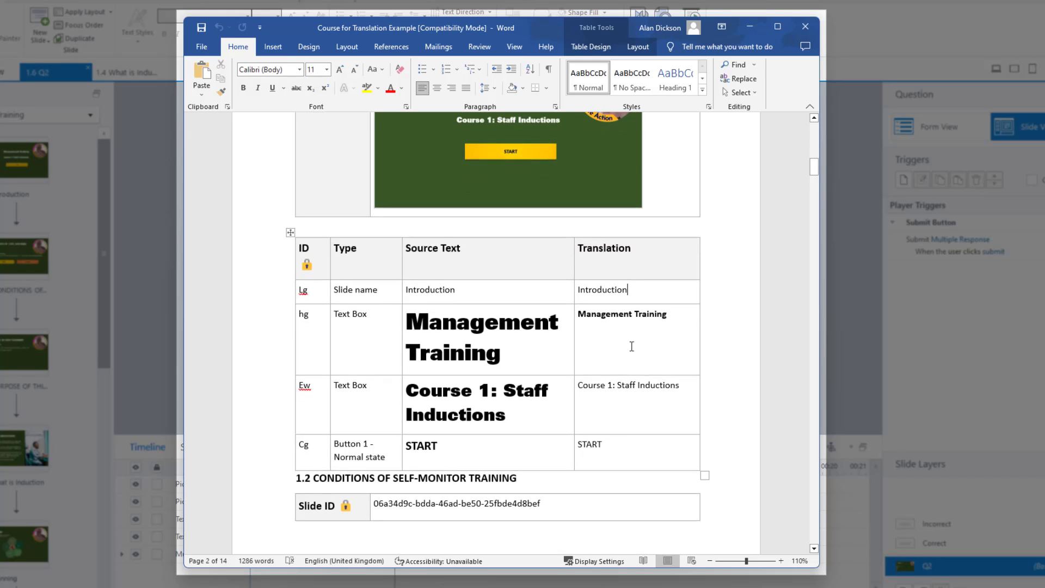
scroll(535, 355, "up", 4)
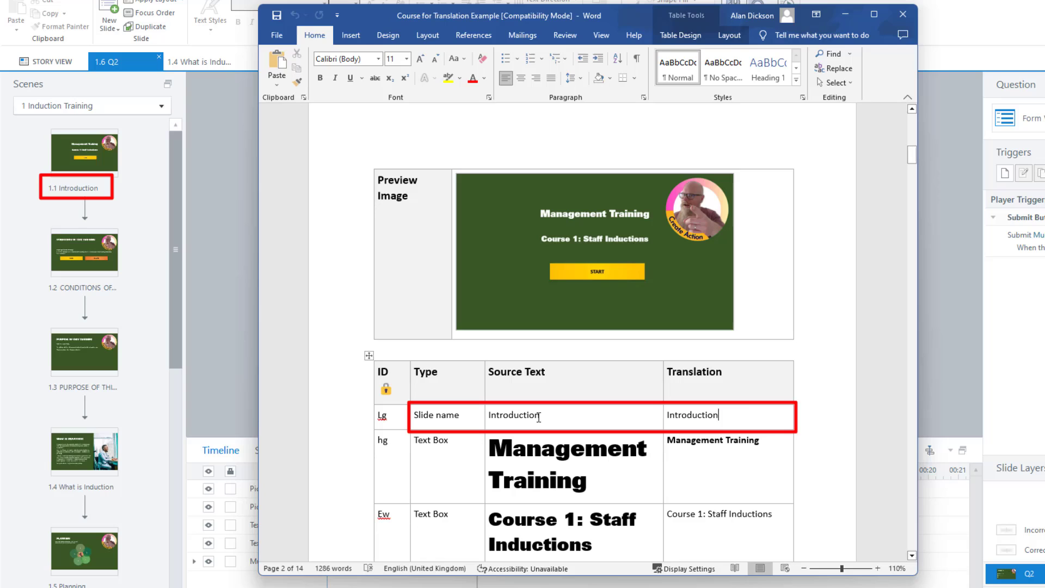
Inspect the Introduction row's source and translation cells in the Word table.
left_click(617, 414)
left_click(708, 416)
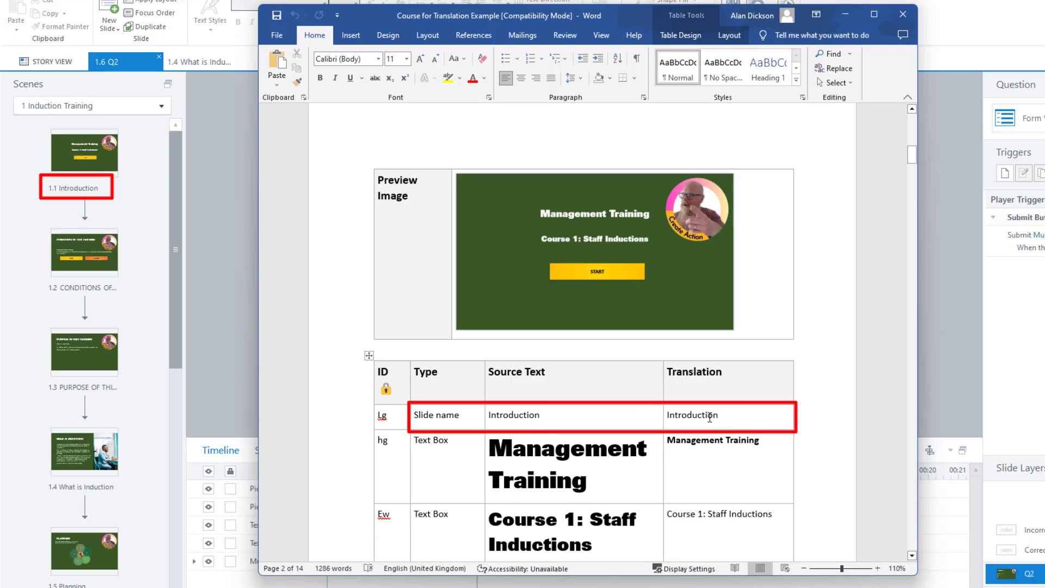
left_click(746, 422)
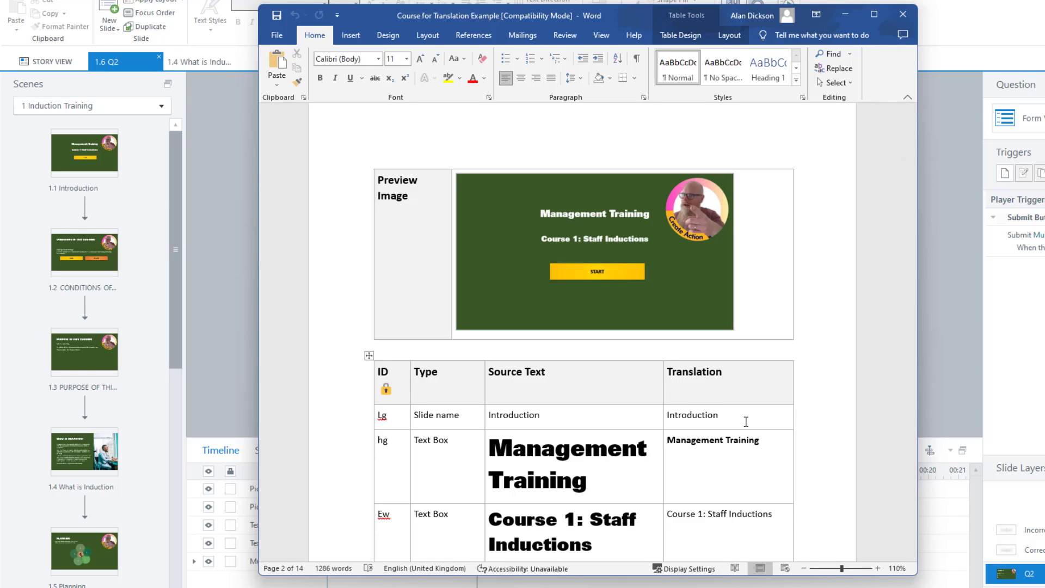
scroll(660, 448, "down", 2)
Replace the Management Training translation text with 'Man Train'.
left_click(551, 414)
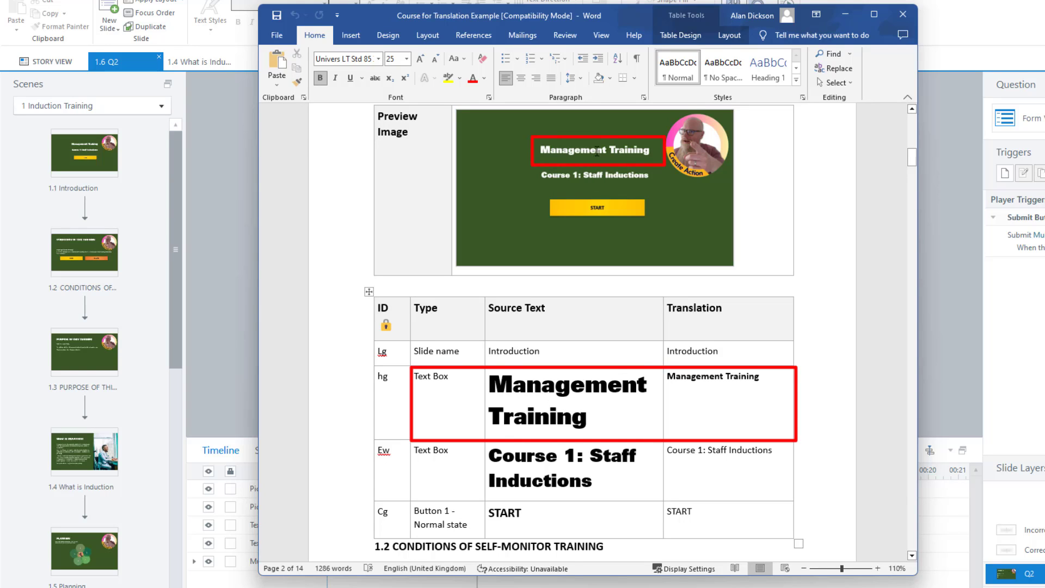
left_click(733, 377)
left_click_drag(767, 377, 696, 382)
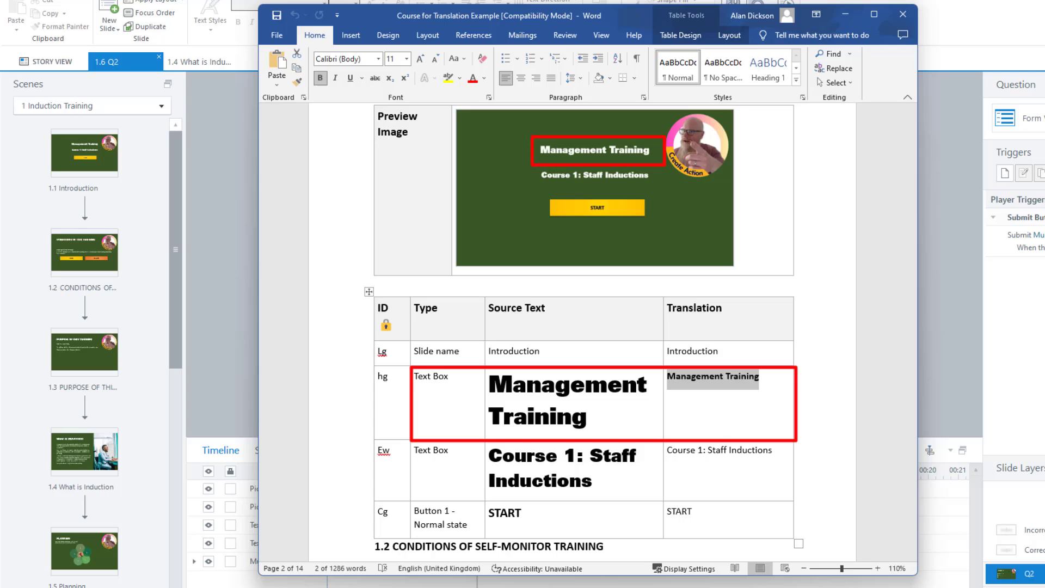
type("Man Tr")
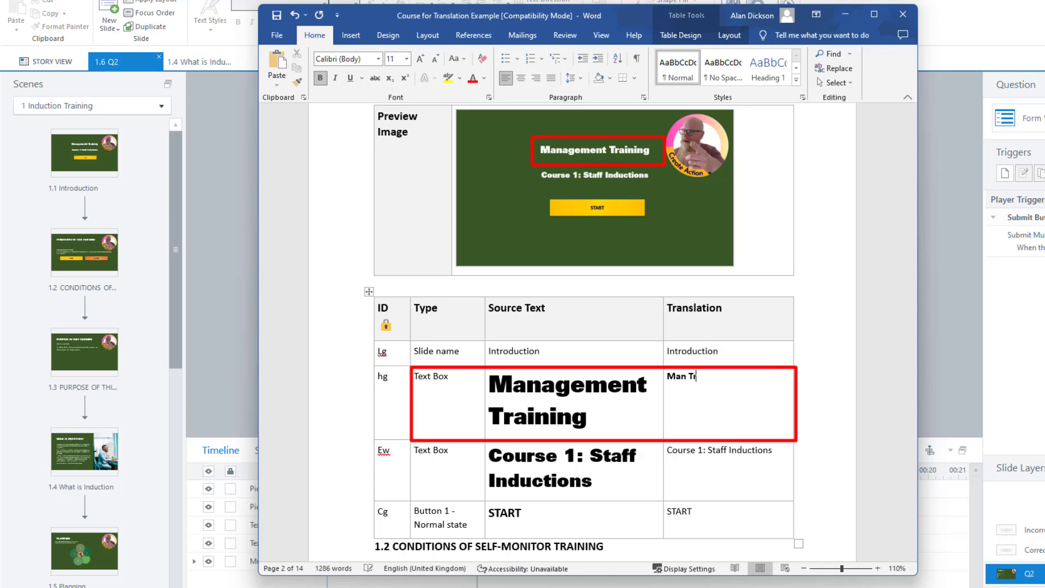
type("ain")
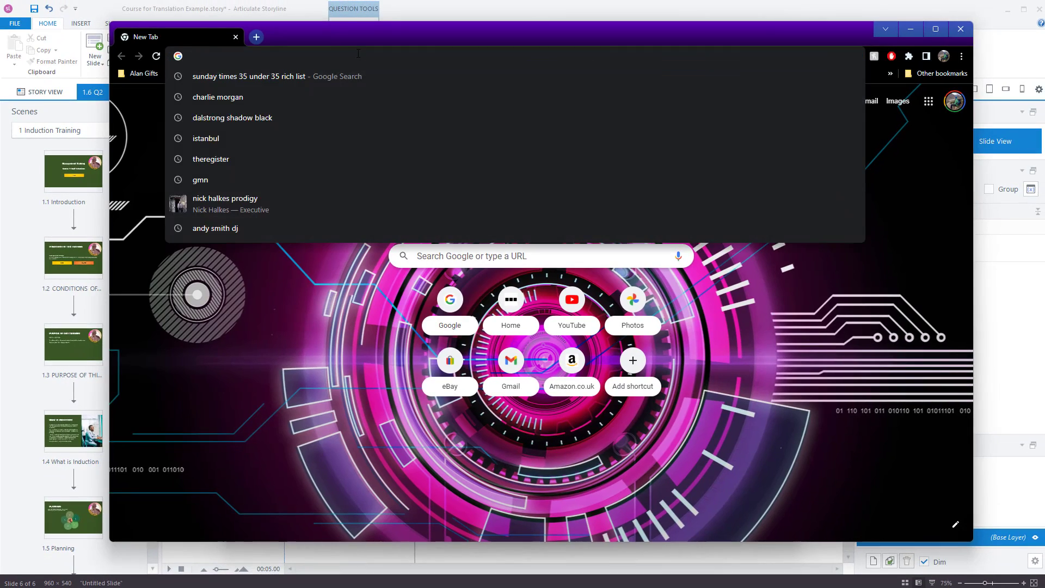
Search 'english to german' and paste Management Training into Google's translator.
type("english to german")
key("Return")
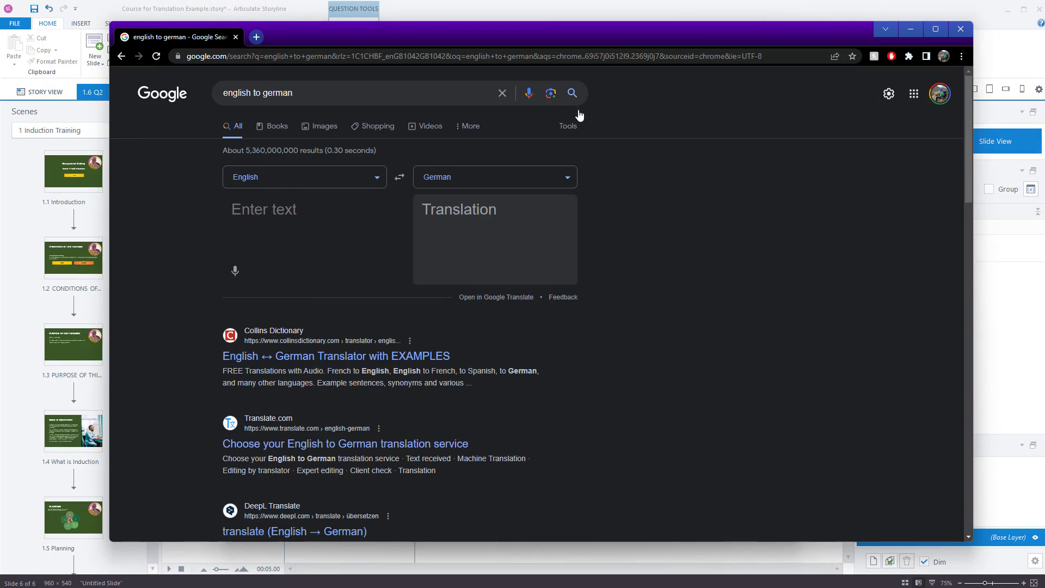
mouse_move(493, 35)
left_mouse_down()
mouse_move(475, 33)
mouse_move(508, 51)
mouse_move(513, 42)
left_mouse_up()
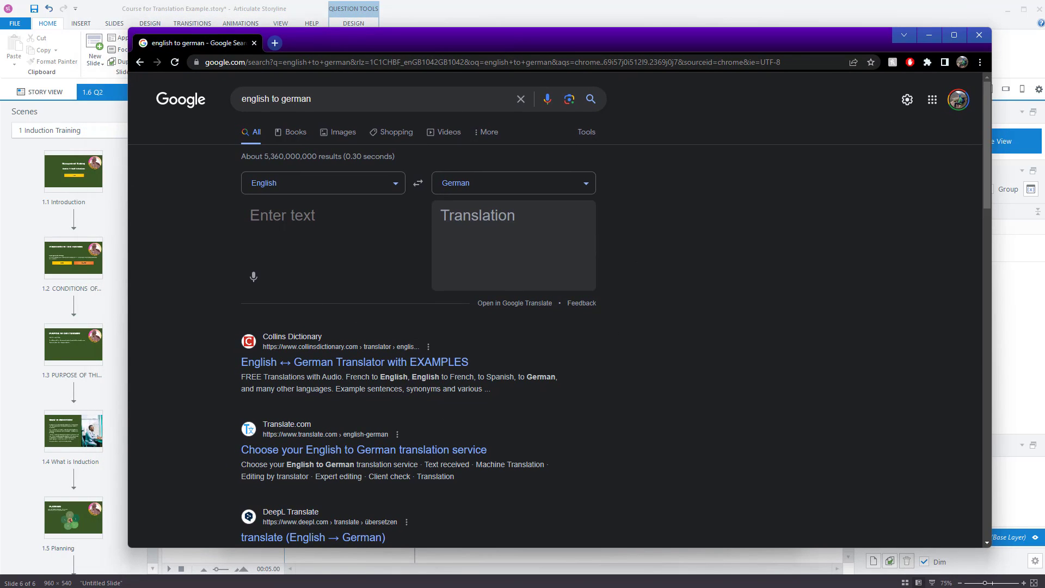
key("alt+Tab")
triple_click(523, 402)
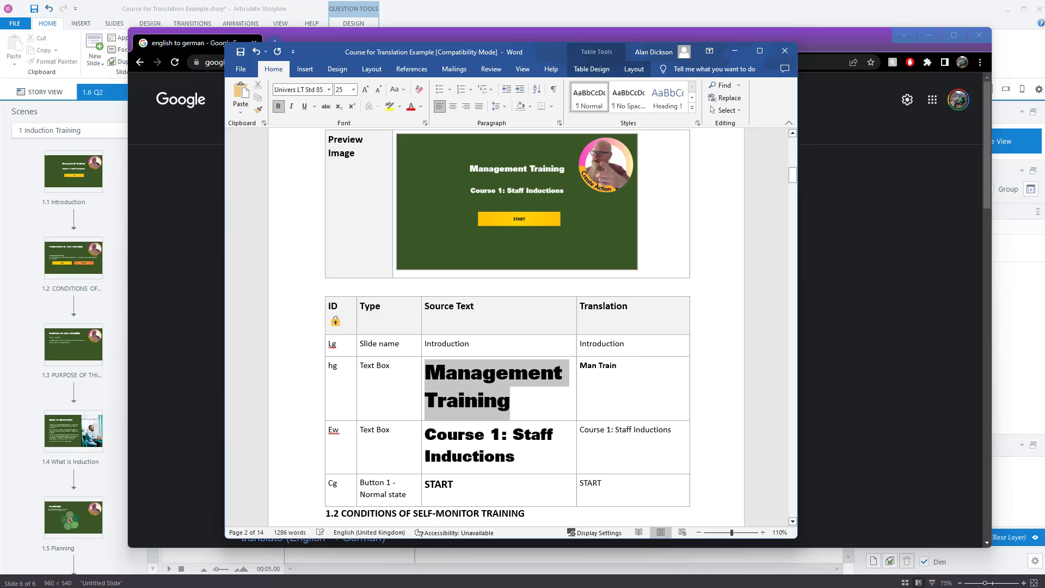
key("ctrl+c")
left_click(187, 211)
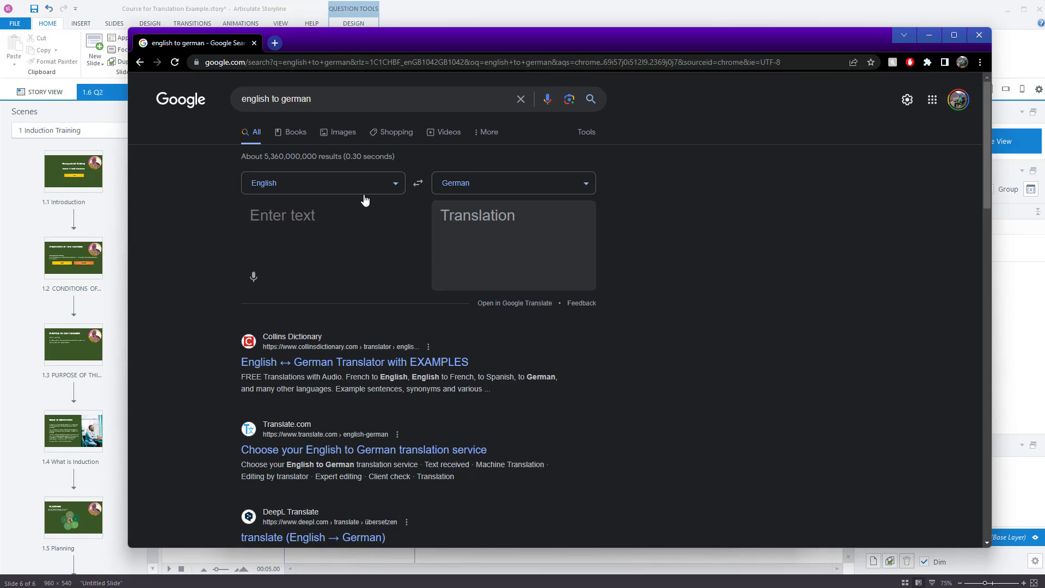
left_click(364, 200)
key("ctrl+v")
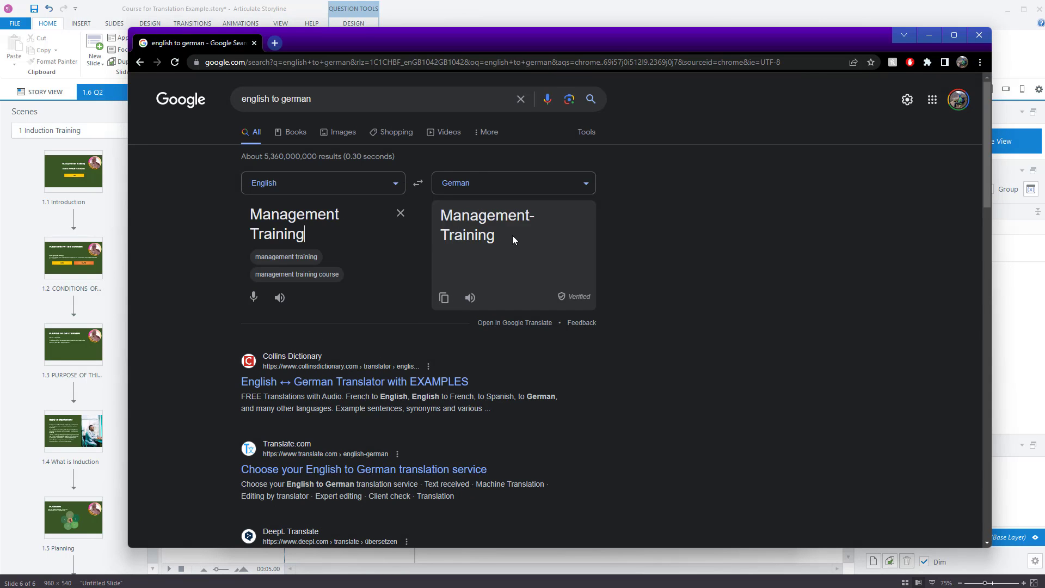
Set the target language to Hindi, copy प्रबंधन प्रशिक्षण, and select 'Man Train' in Word.
left_click(444, 298)
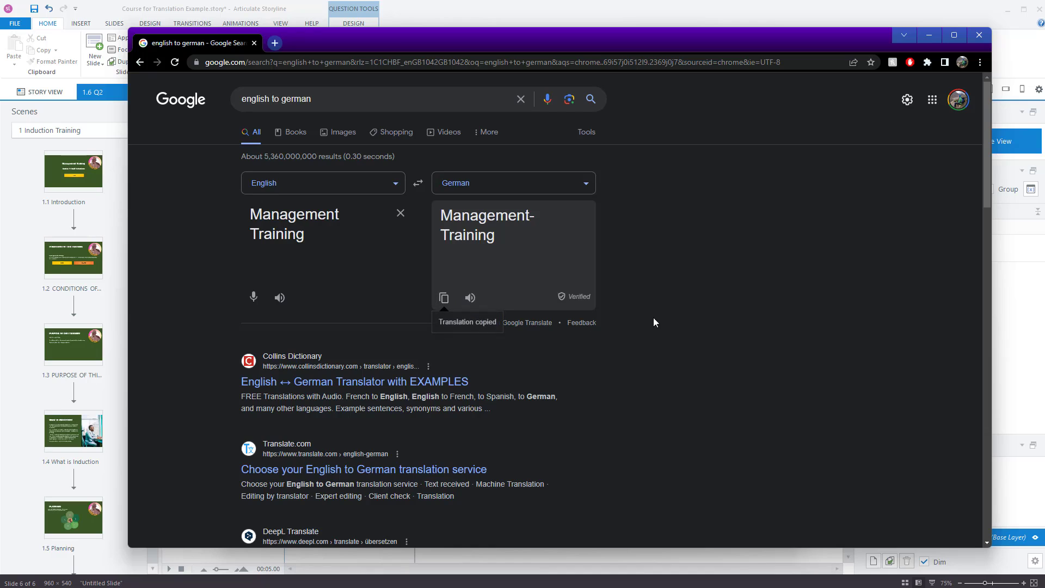
left_click(501, 185)
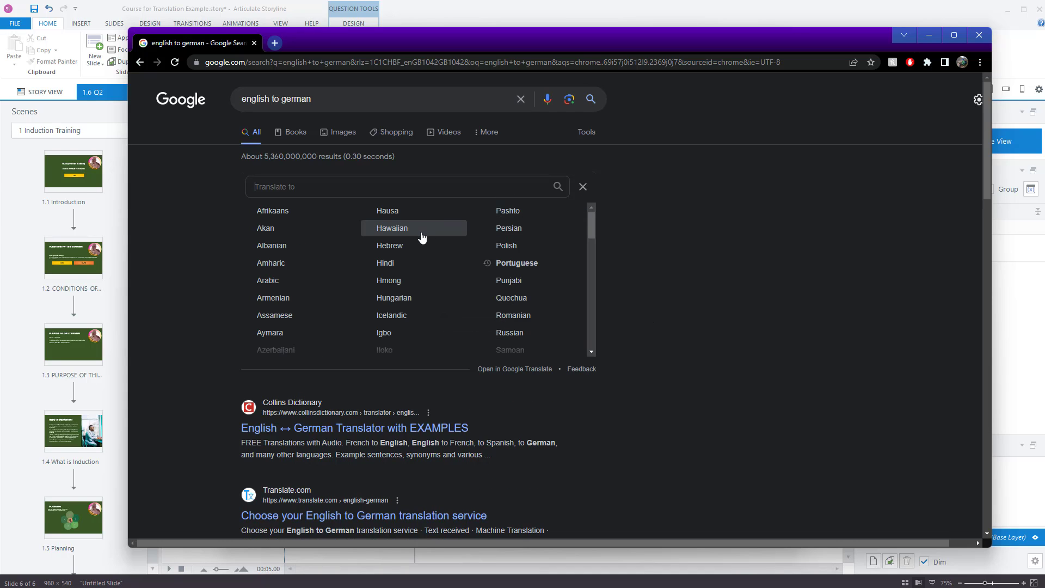
left_click(394, 263)
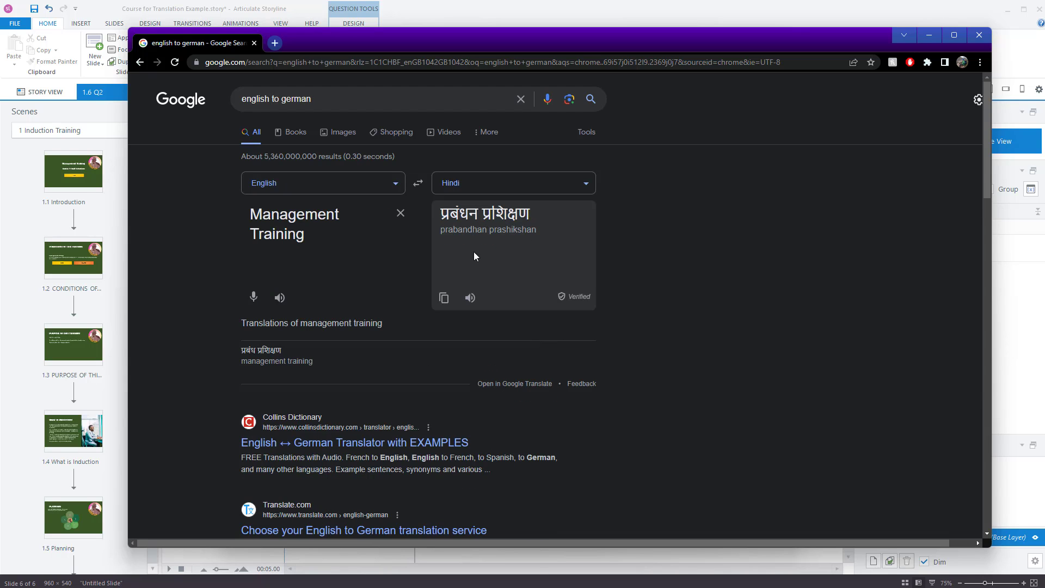
left_click(930, 35)
right_click(623, 381)
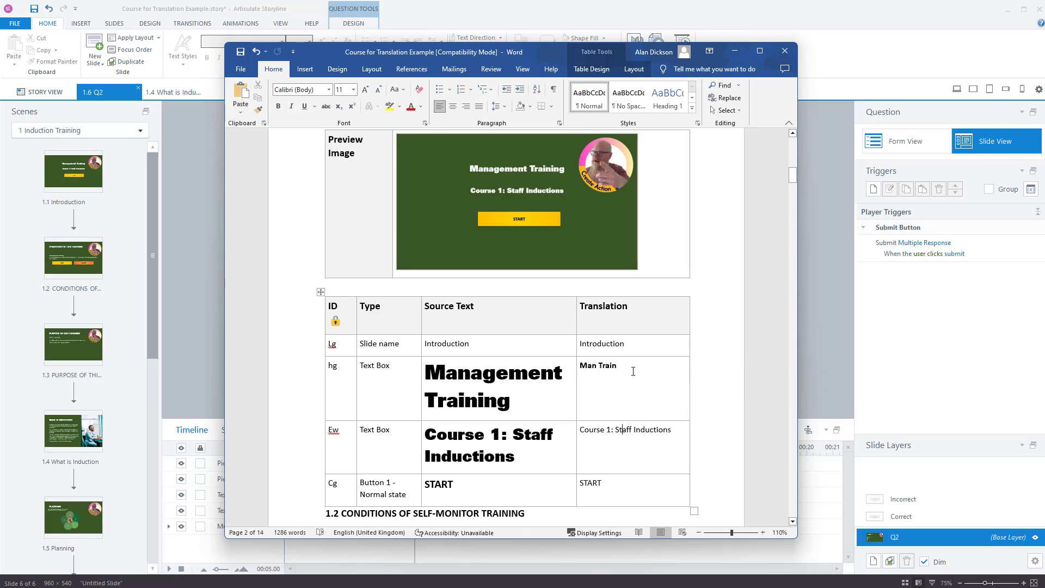
left_click_drag(630, 369, 587, 370)
Paste प्रबंधन प्रशिक्षण over Man Train in the Management Training cell.
key("ctrl+v")
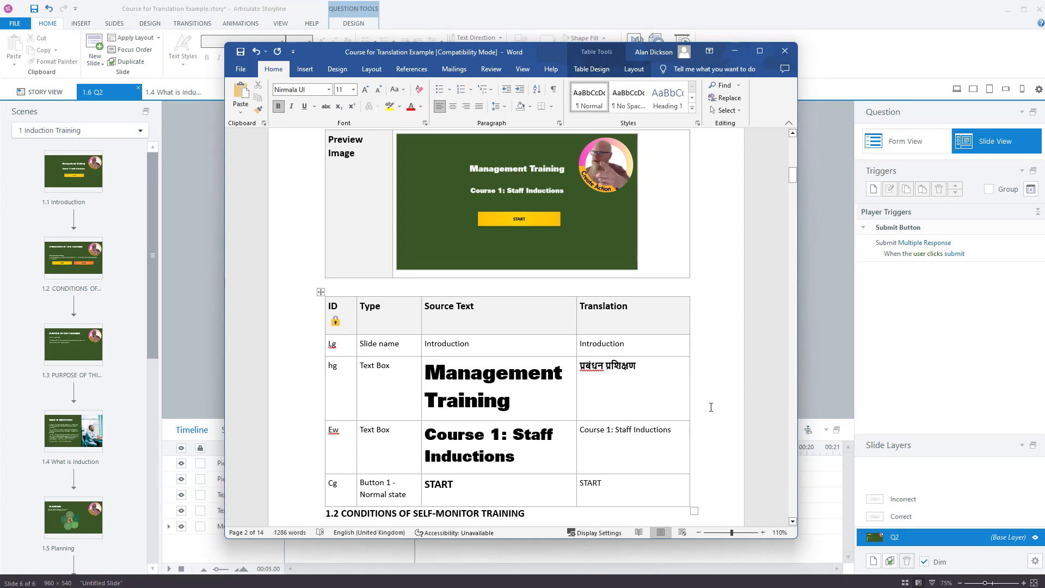
scroll(635, 413, "down", 1)
left_click_drag(537, 427, 424, 408)
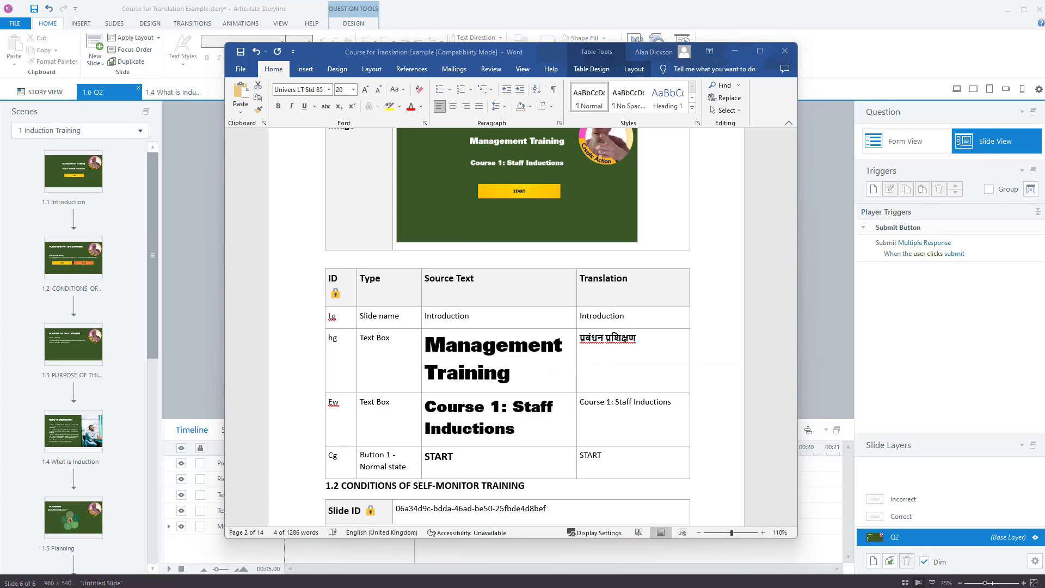
Translate 'Course 1: Staff Inductions' into Hindi and paste it into its Translation cell.
key("alt+Tab")
triple_click(329, 242)
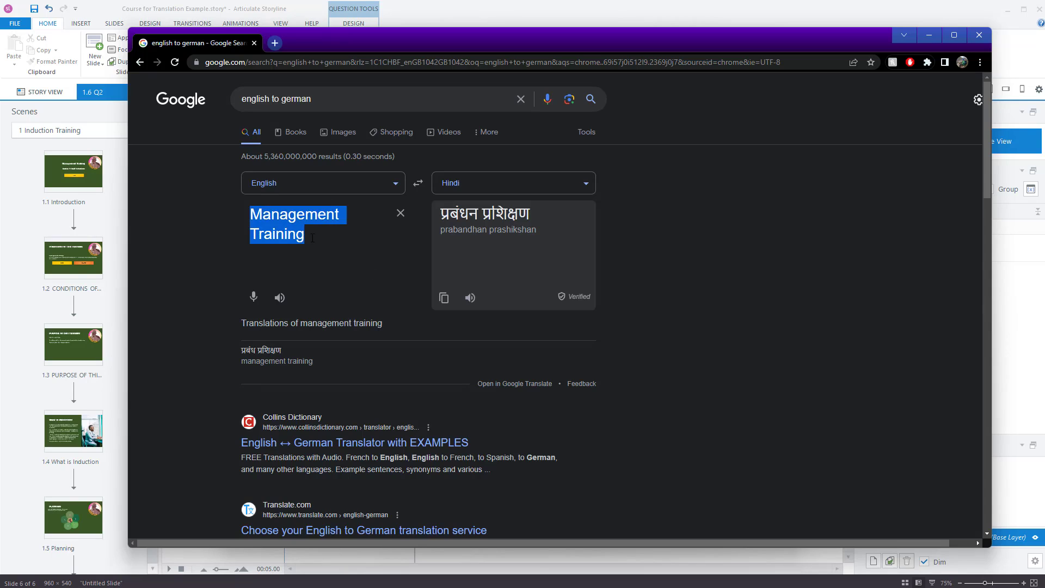
key("ctrl+v")
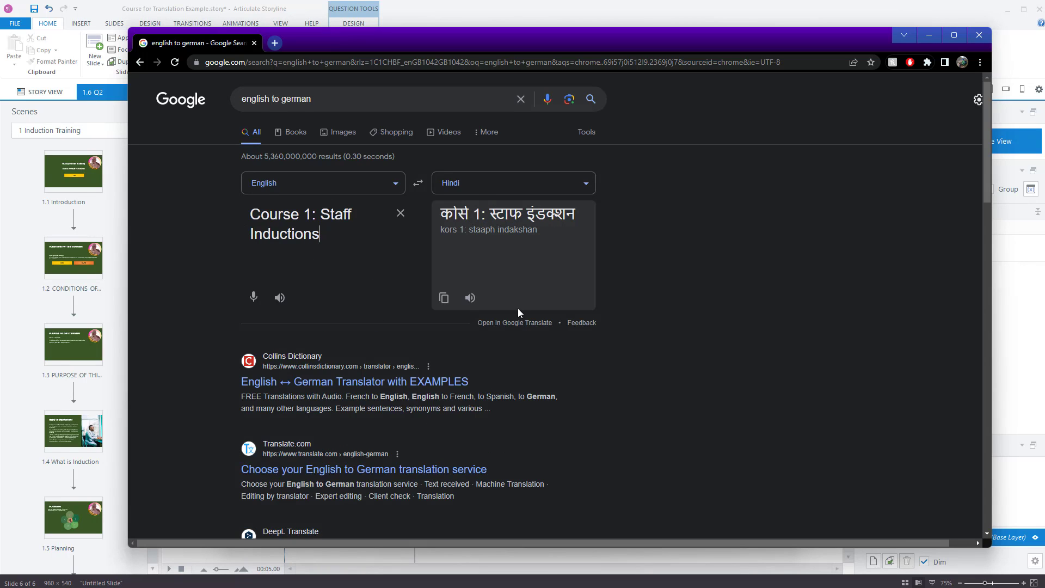
left_click(443, 298)
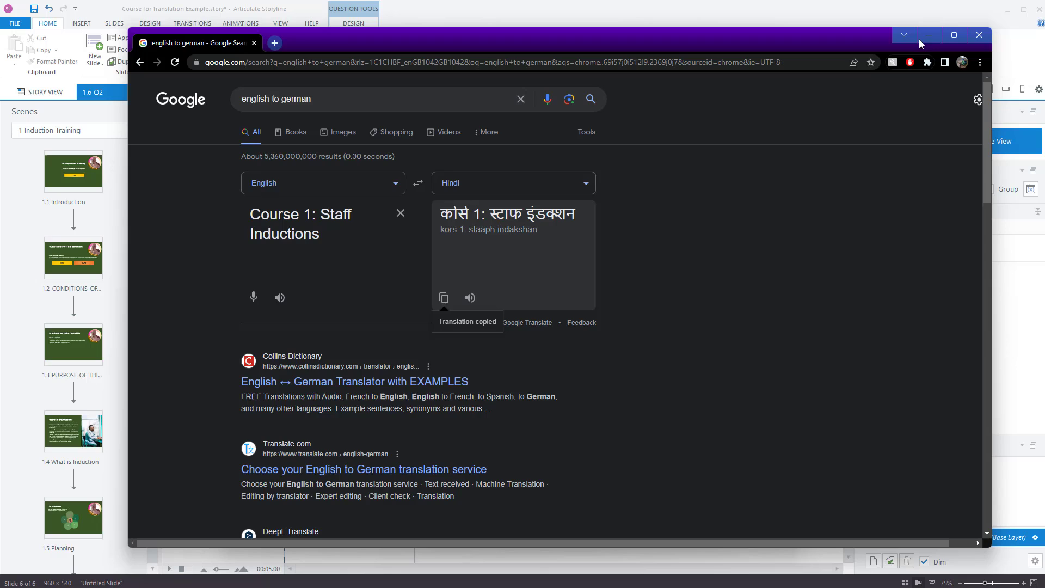
left_click(929, 35)
left_click(599, 404)
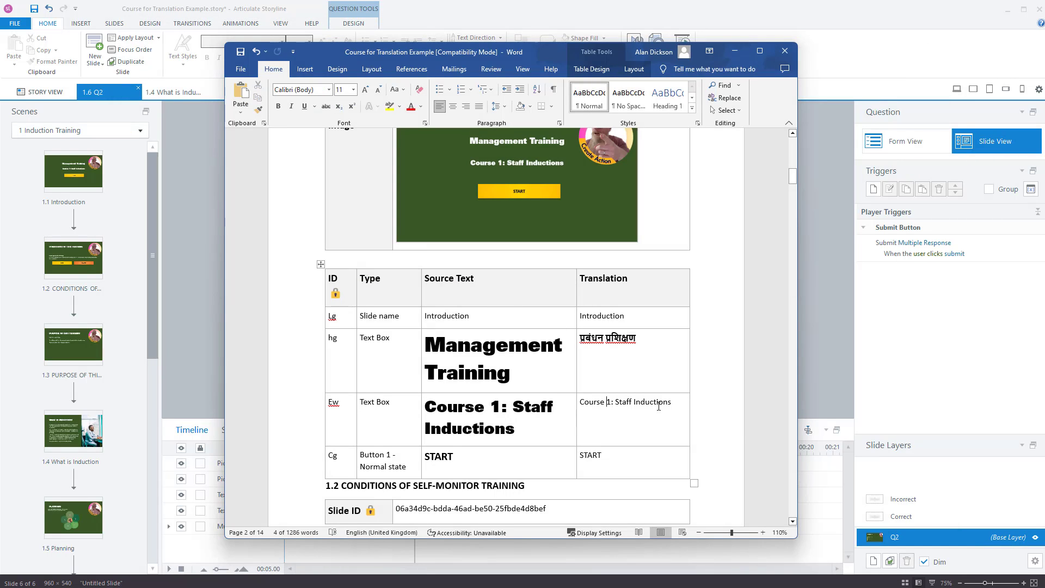
triple_click(599, 403)
key("ctrl+v")
Translate START to शुरू and paste it into the START Translation cell.
scroll(486, 341, "down", 3)
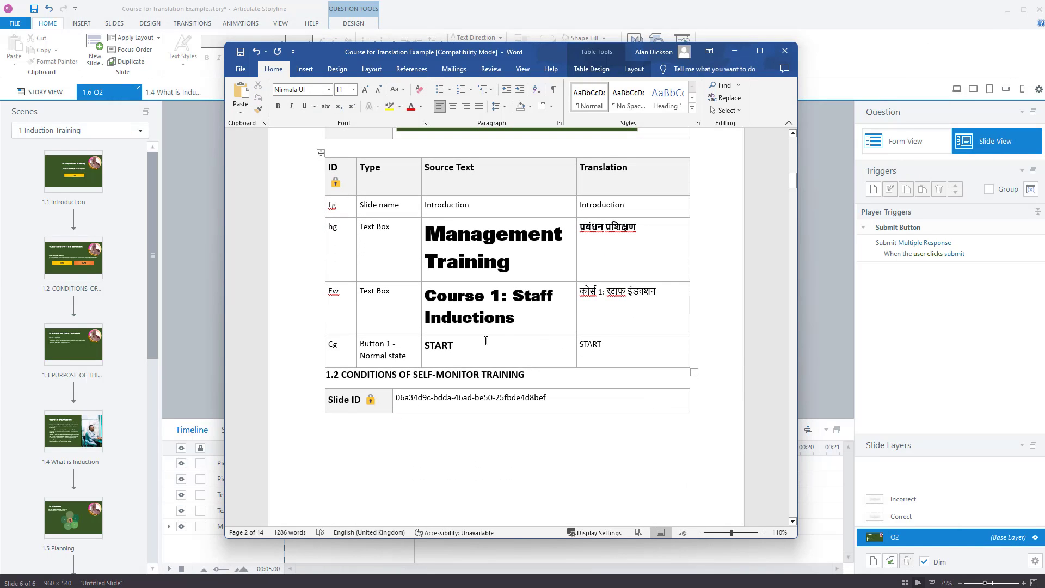
left_click(485, 341)
left_click_drag(602, 345, 435, 350)
left_click(523, 348)
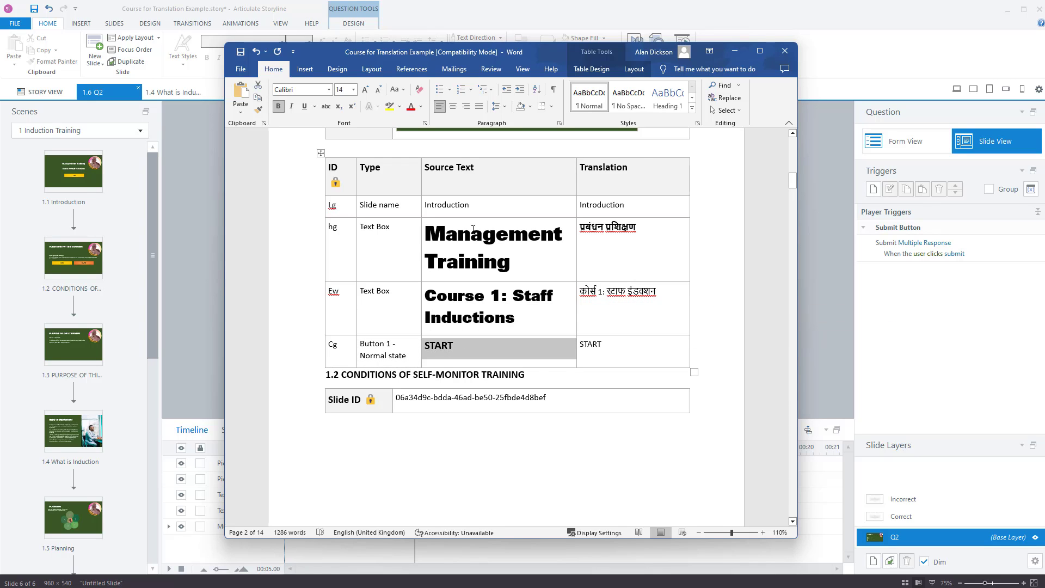
key("ctrl+c")
key("alt+Tab")
key("ctrl+v")
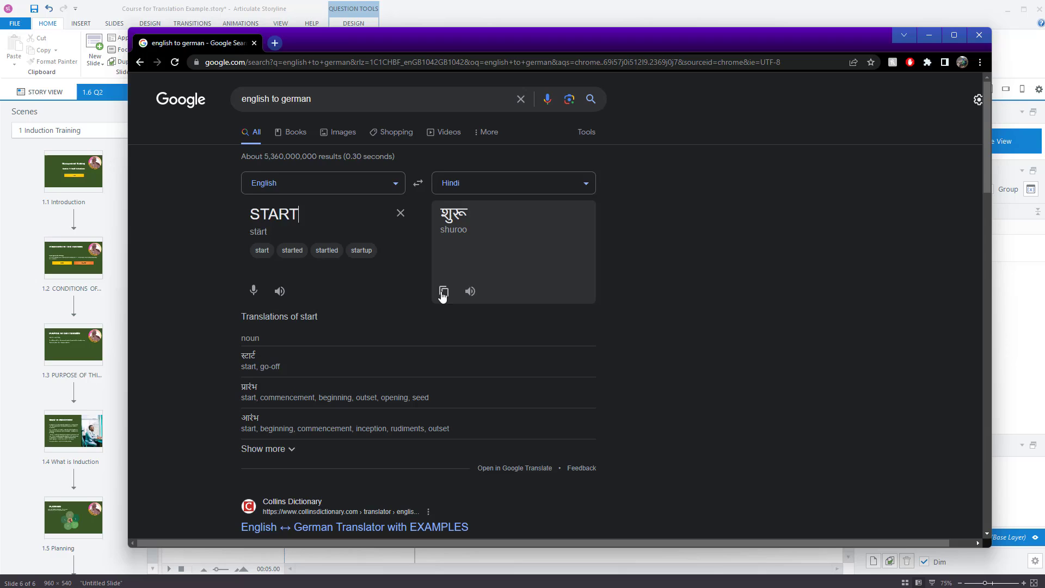
left_click(443, 293)
key("alt+Tab")
key("alt+Tab")
key("Tab")
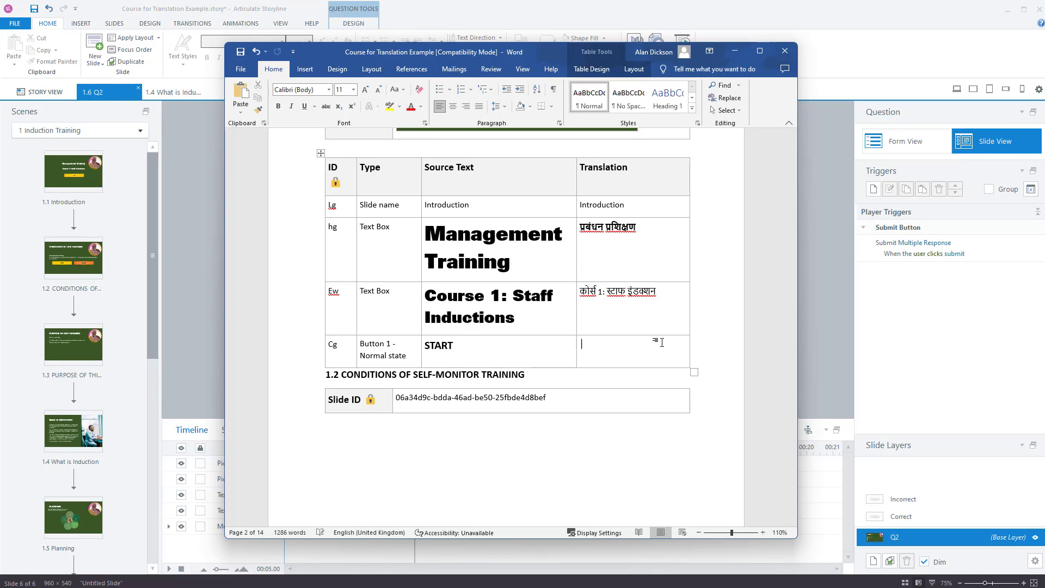
key("ctrl+v")
Scroll to the Conditions table and highlight its Translation column cells.
scroll(599, 348, "down", 10)
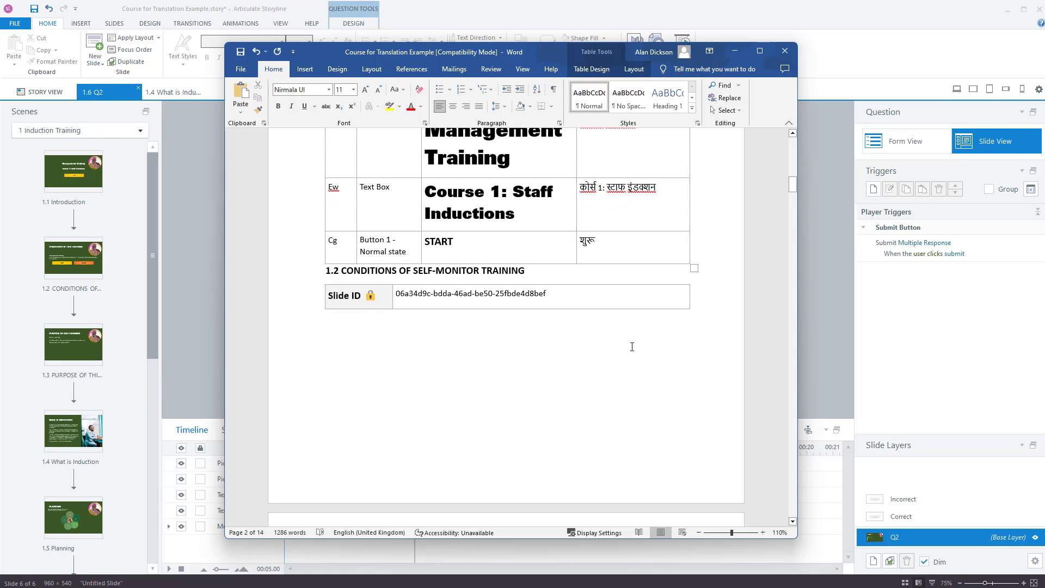
scroll(614, 411, "down", 2)
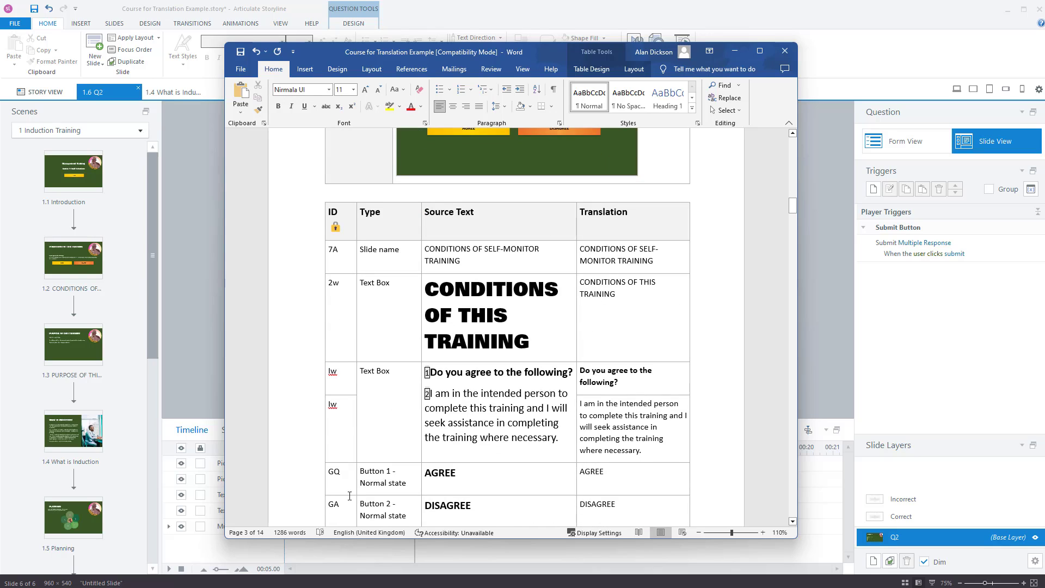
left_click(632, 262)
scroll(613, 275, "down", 1)
left_click_drag(605, 166, 639, 455)
left_click(634, 409)
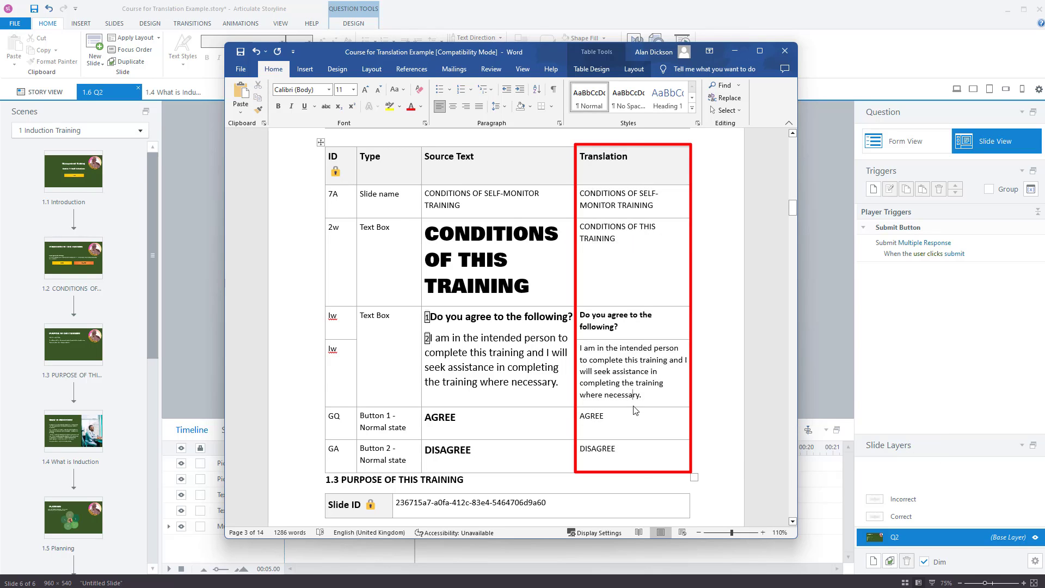
scroll(634, 409, "down", 1)
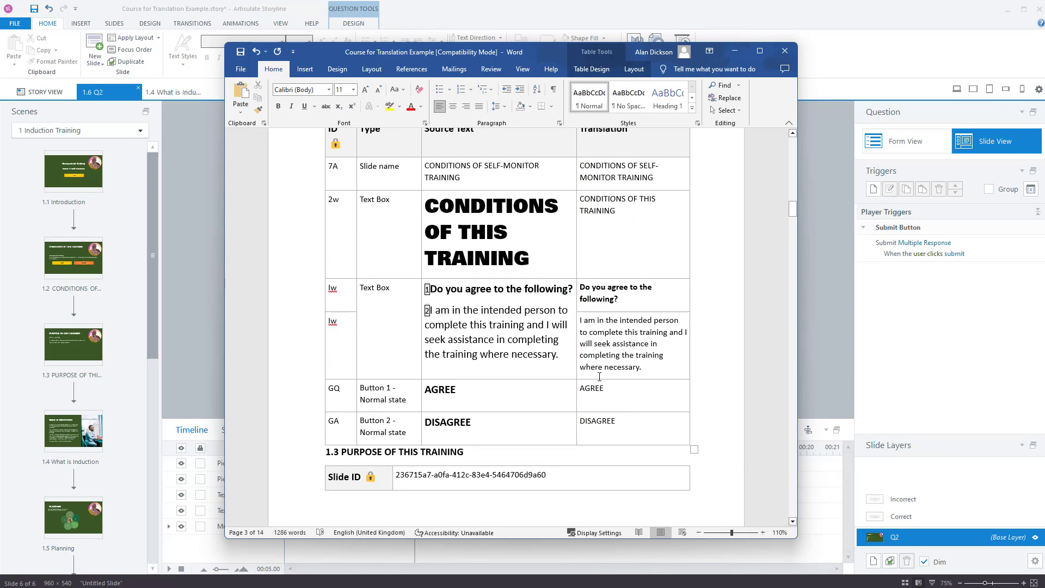
scroll(601, 376, "up", 1)
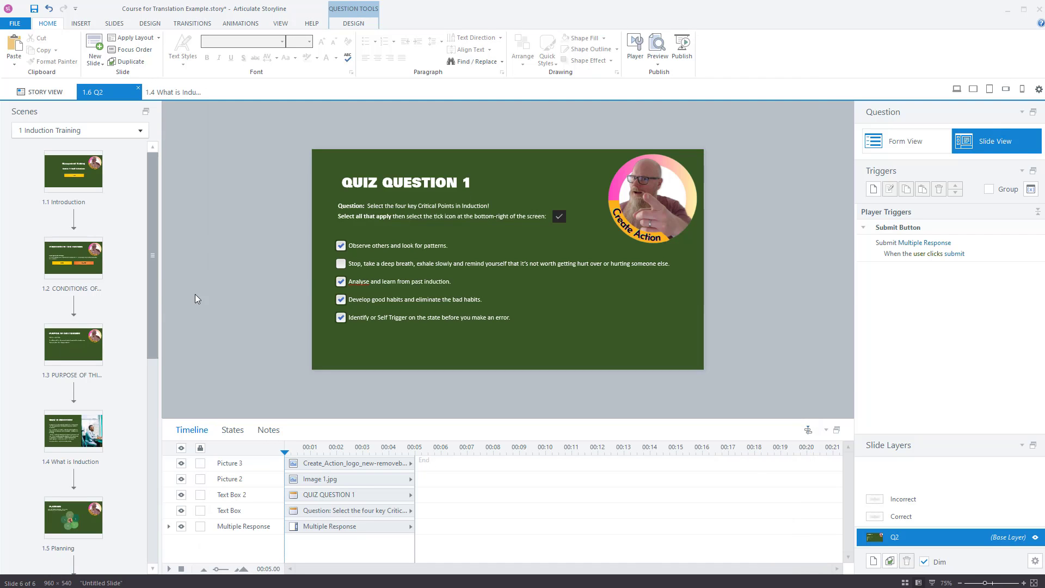
Open slide 1.2 Conditions and select its AGREE and DISAGREE buttons, then return to Word.
left_click(73, 262)
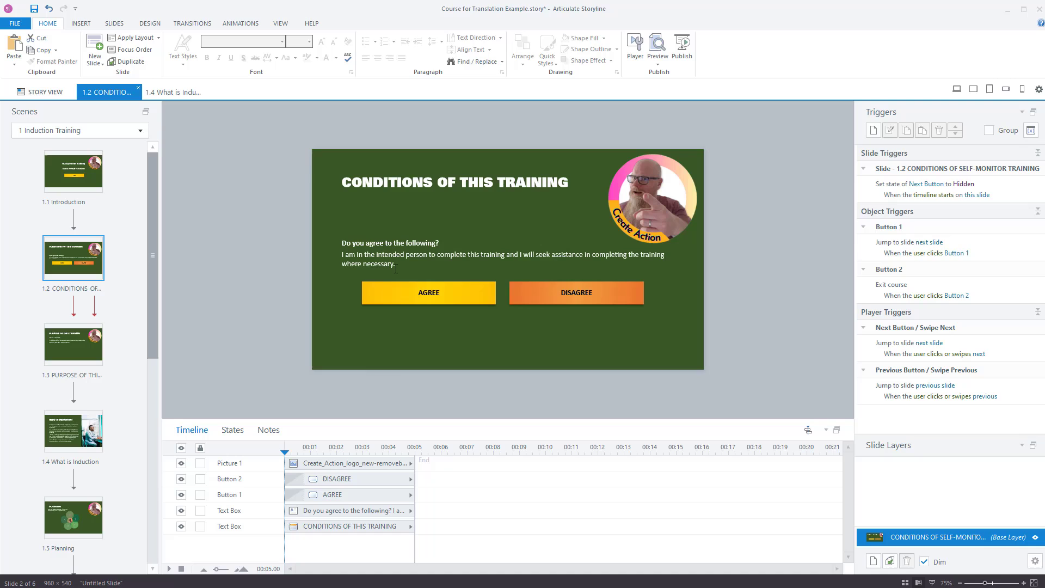
left_click(434, 287)
left_click(578, 294)
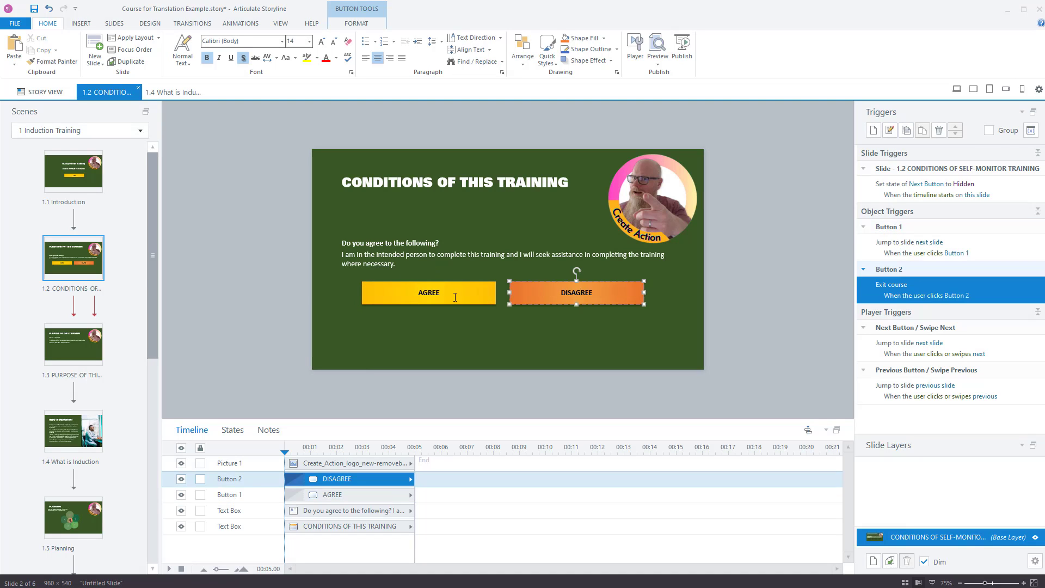
key("shift+Tab")
left_click(585, 299)
key("alt+Tab")
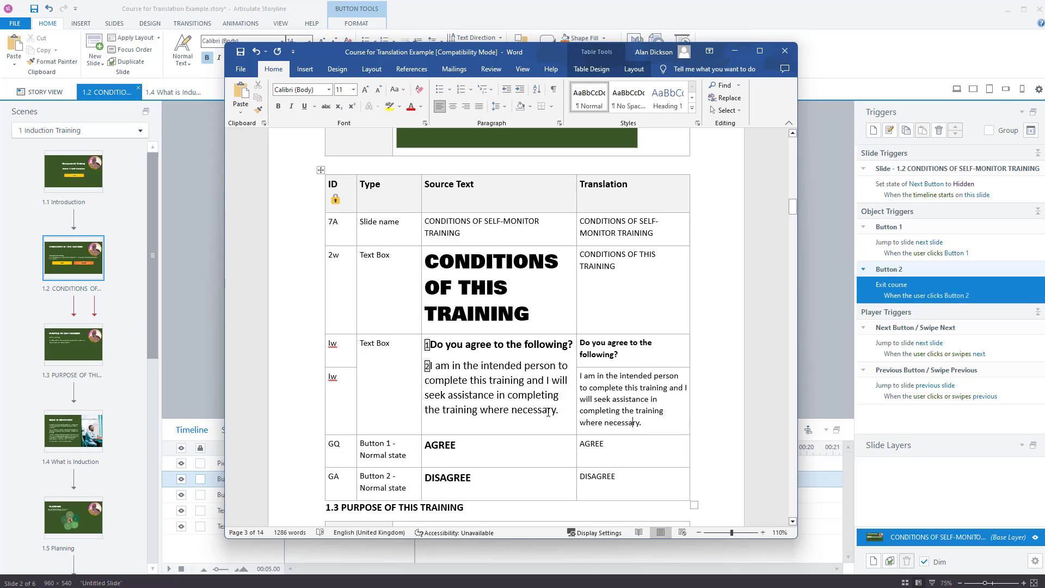
Translate AGREE and paste सहमत into its Translation cell.
scroll(549, 412, "down", 2)
left_click(616, 391)
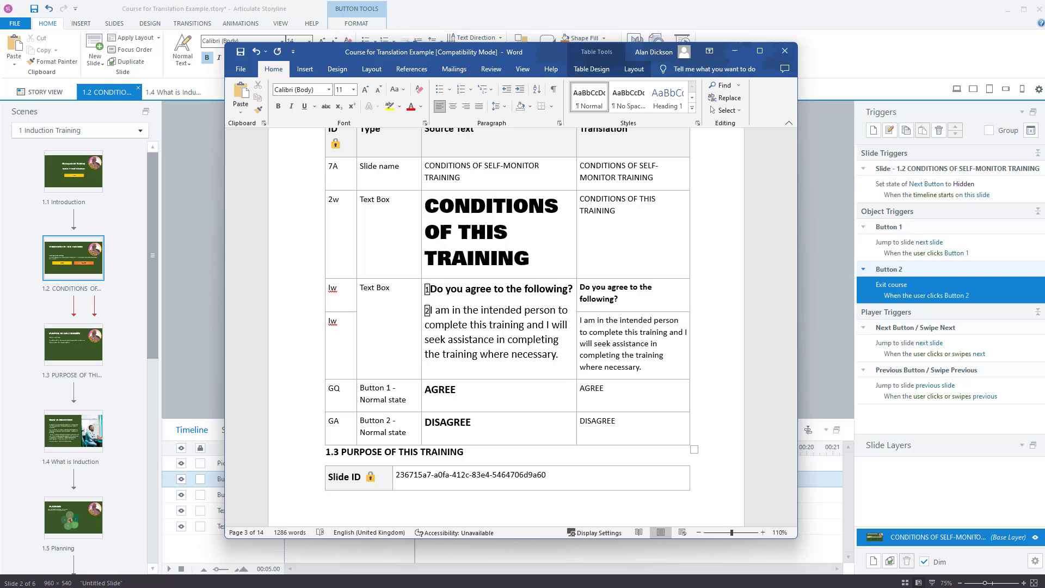
key("alt+Tab")
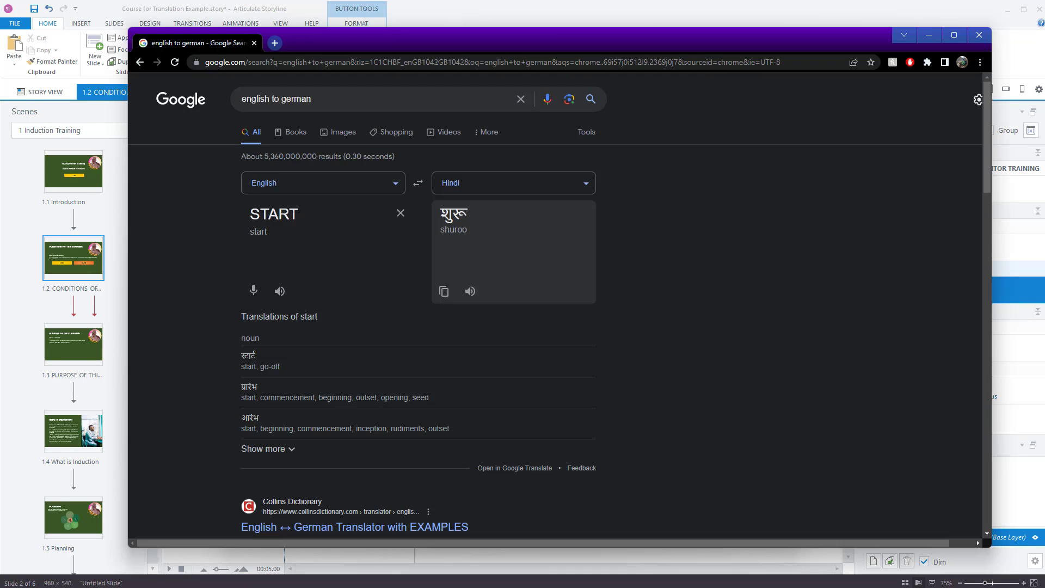
triple_click(356, 217)
type("AGREE")
left_click(444, 279)
key("alt+Tab")
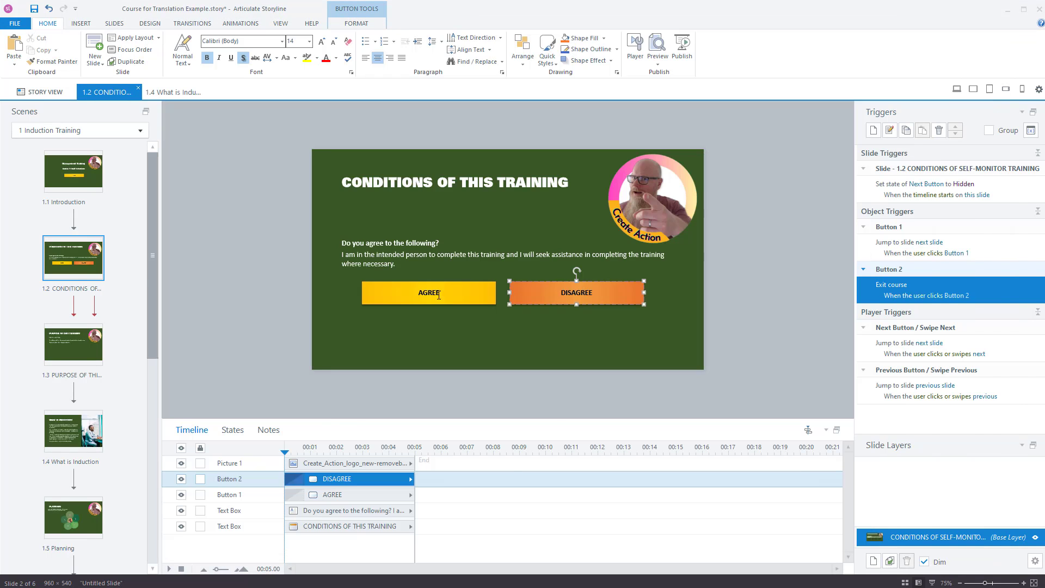
key("ctrl+v")
Translate DISAGREE and paste असहमत over it in its Translation cell.
double_click(676, 422)
key("ctrl+c")
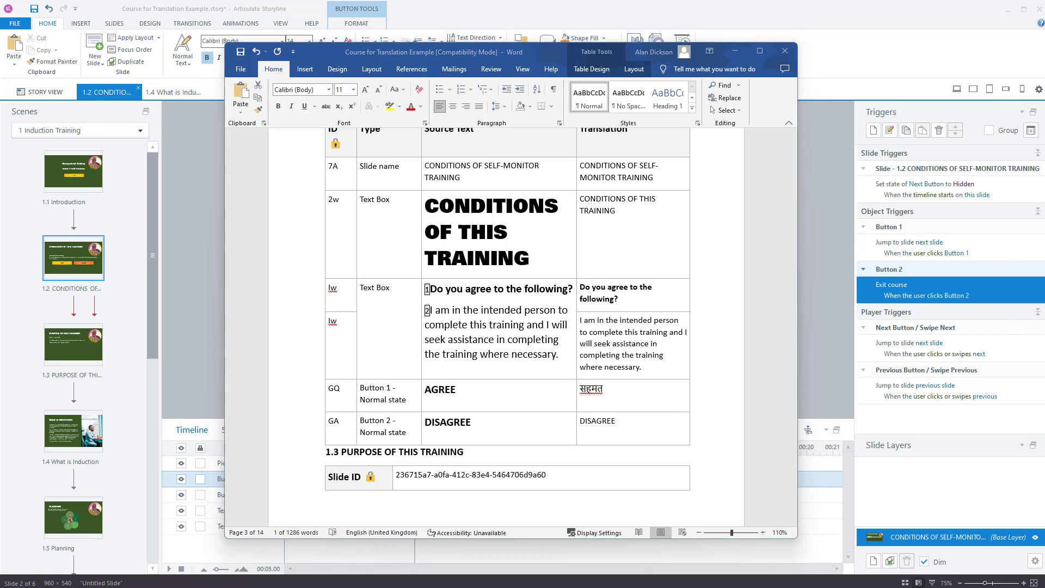
key("alt+Tab")
left_click(405, 259)
key("ctrl+a")
key("ctrl+v")
left_click(444, 279)
key("alt+Tab")
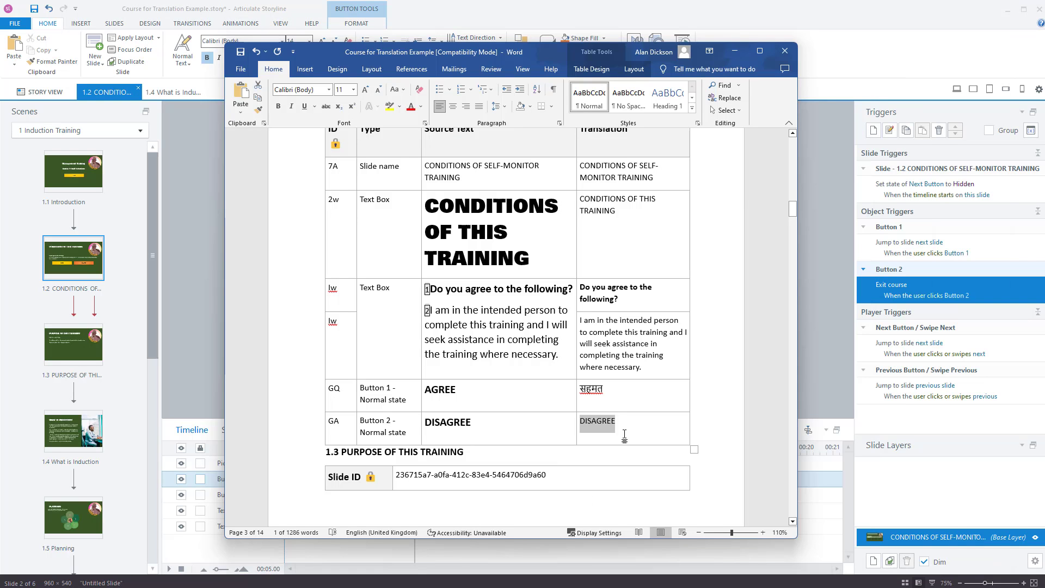
left_click_drag(621, 430, 580, 424)
key("ctrl+v")
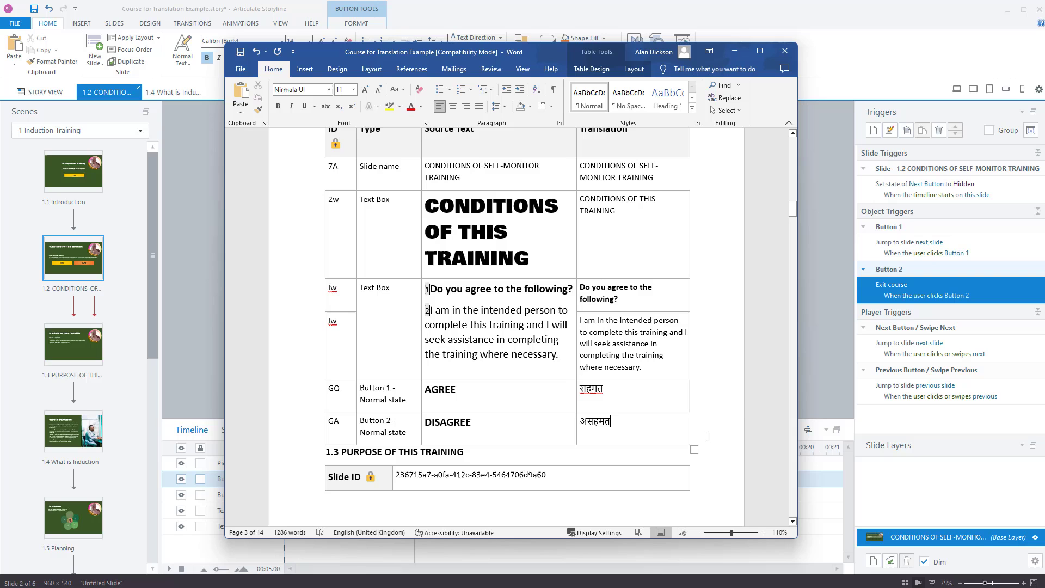
Check the rest of the table and save the translation document.
scroll(614, 361, "down", 12)
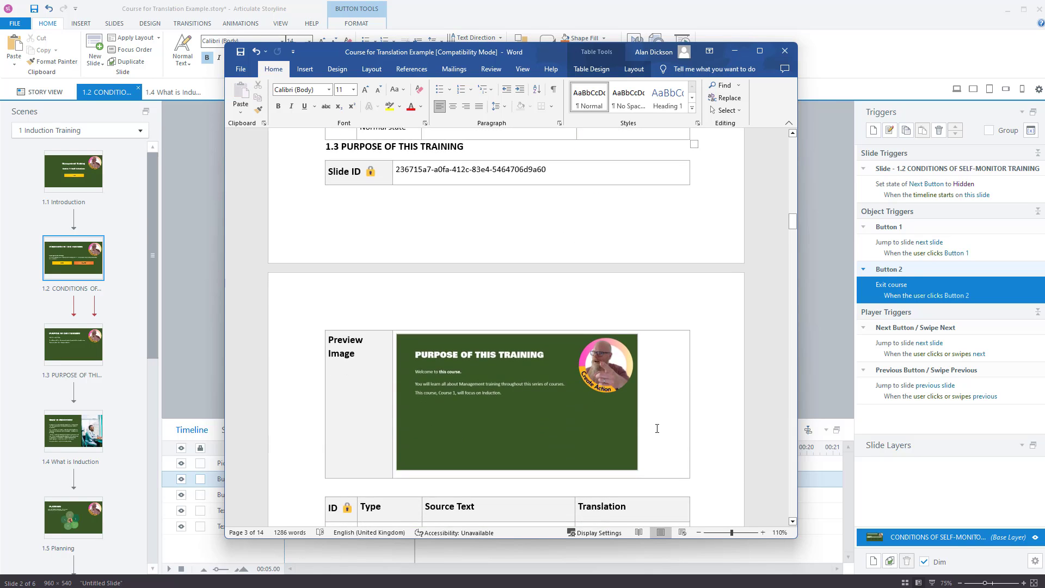
scroll(607, 422, "down", 5)
scroll(607, 422, "up", 8)
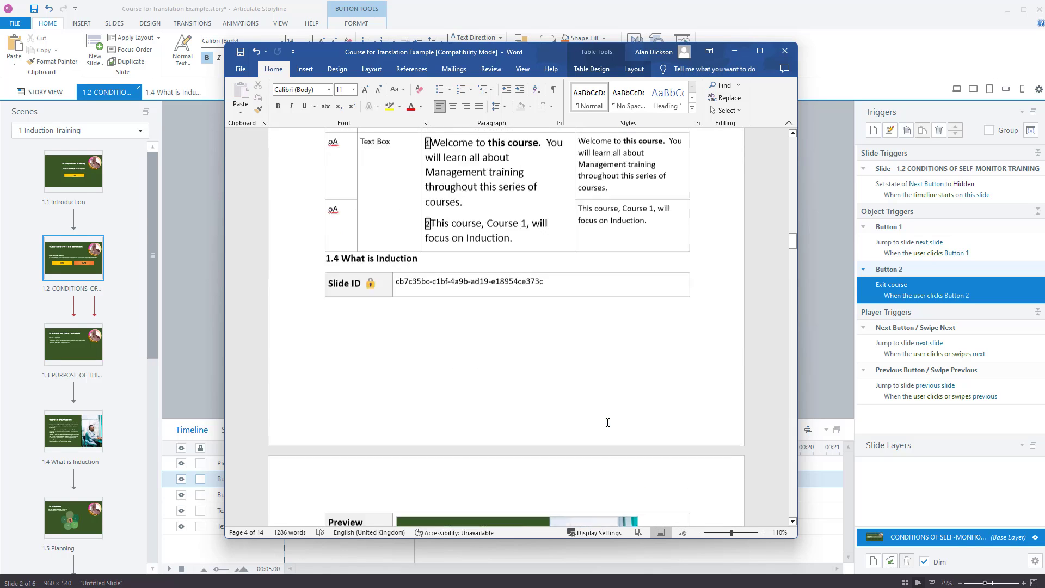
left_click(240, 52)
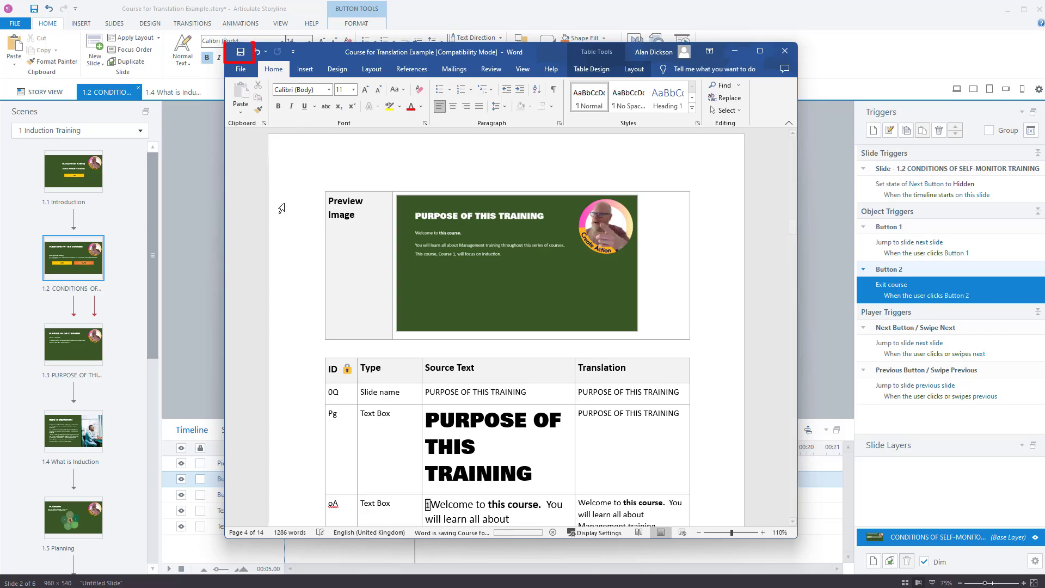
Duplicate the Course for Translation Example story file in the Courses for Translation folder.
left_click(735, 50)
left_click(243, 213)
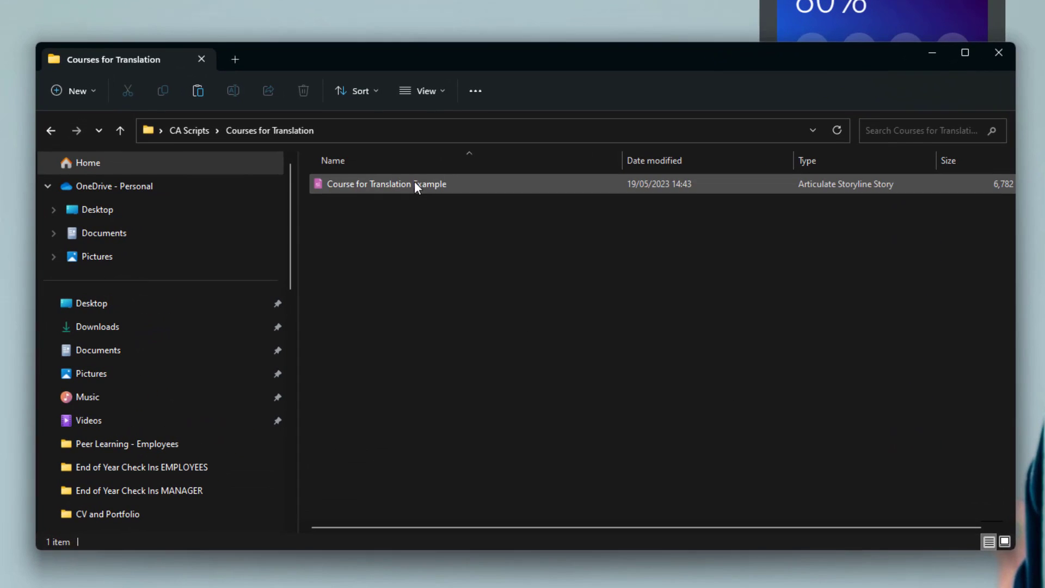
left_click(415, 184)
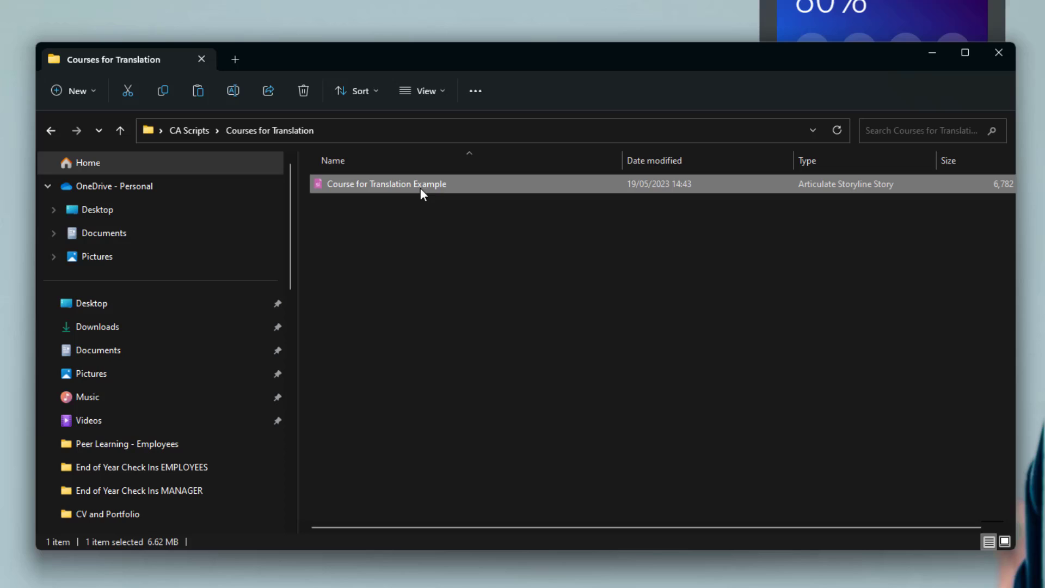
key("ctrl+c")
key("ctrl+v")
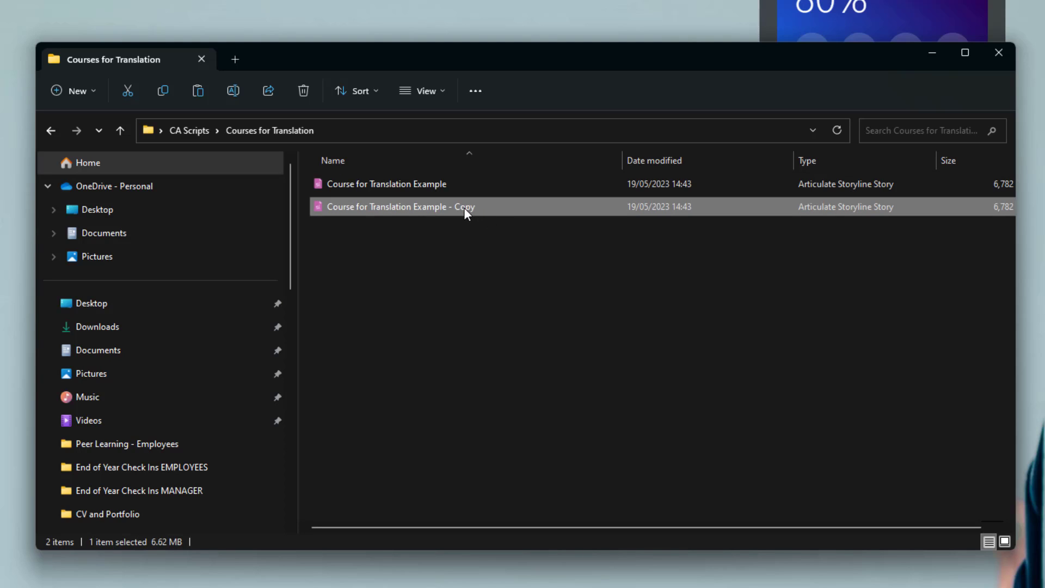
Rename the copy to 'Course for Translation Example - HINDI'.
right_click(466, 211)
left_click(543, 226)
left_click(482, 207)
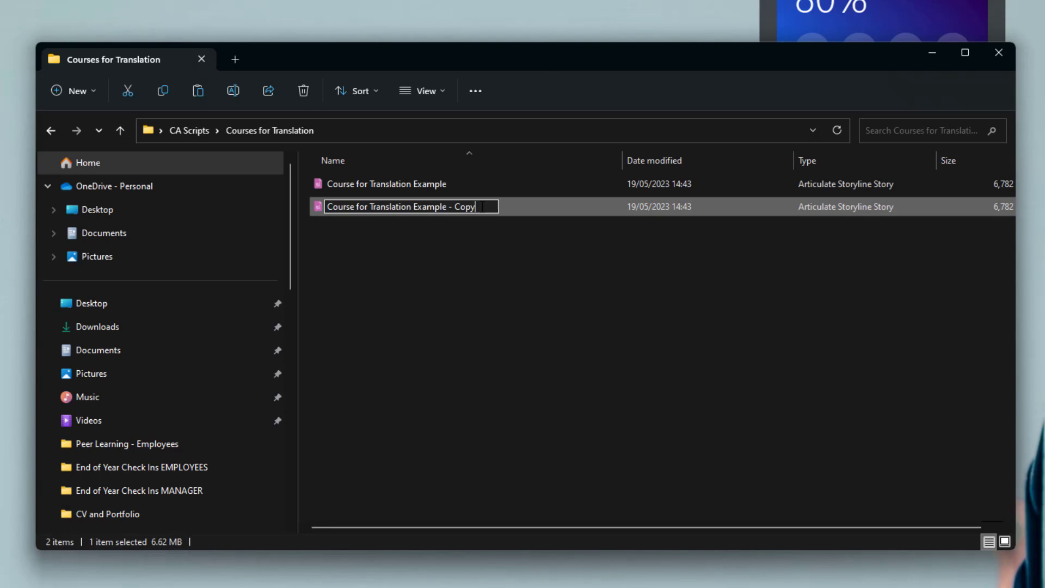
key("BackSpace")
key("BackSpace")
key("BackSpace")
key("BackSpace")
type("HUN")
key("BackSpace")
key("BackSpace")
key("BackSpace")
type("HINDI")
key("Return")
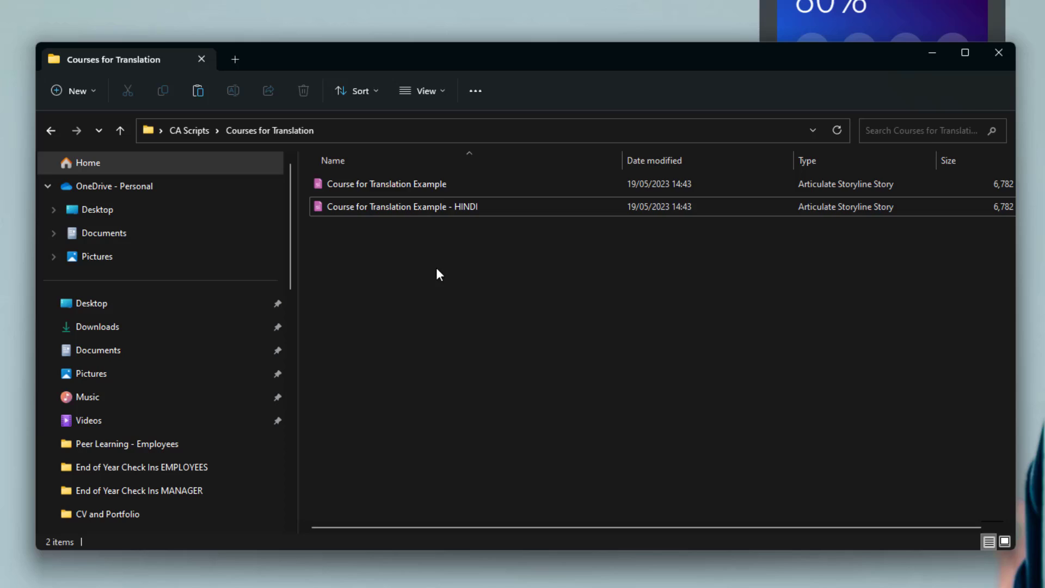
left_click(434, 183)
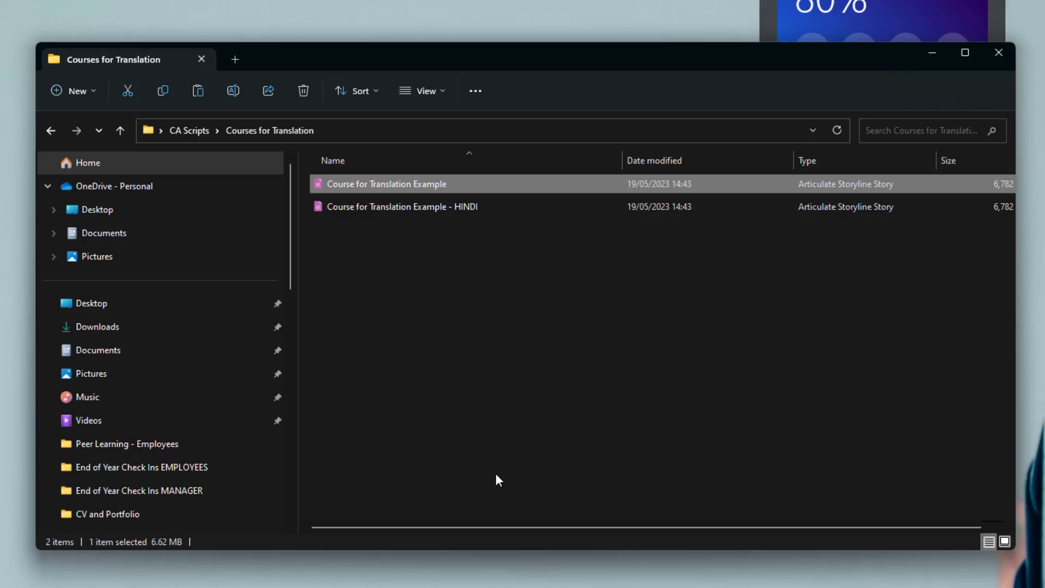
Move the translated Word document into the Courses for Translation folder and review it in Word.
left_click(434, 301)
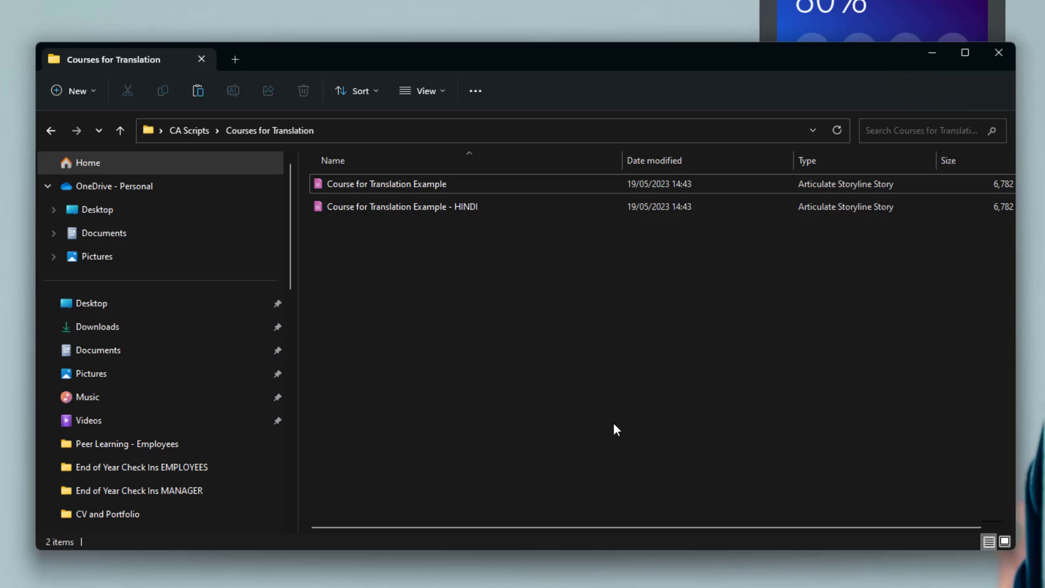
left_click_drag(614, 427, 400, 276)
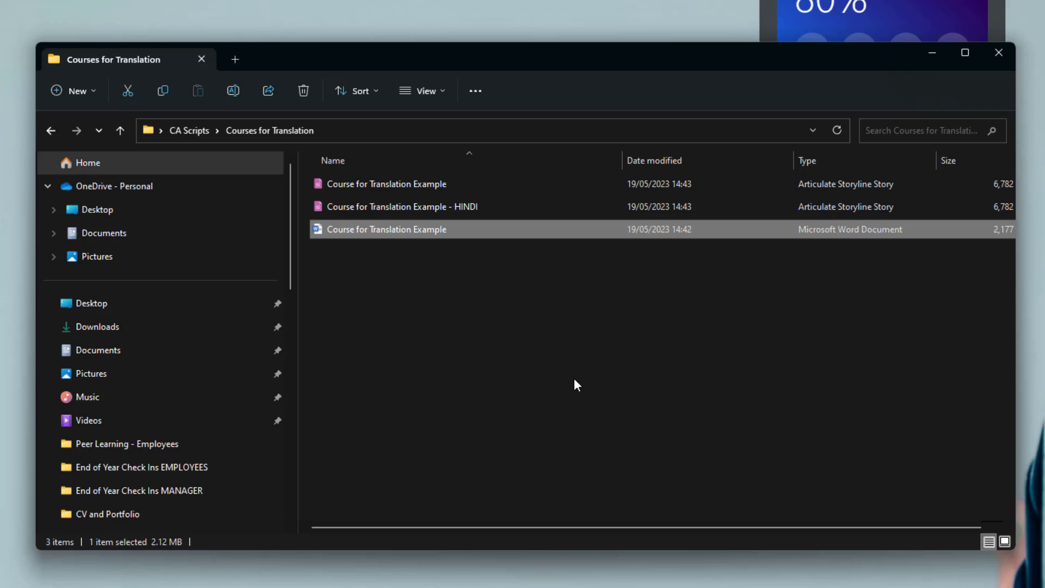
double_click(414, 233)
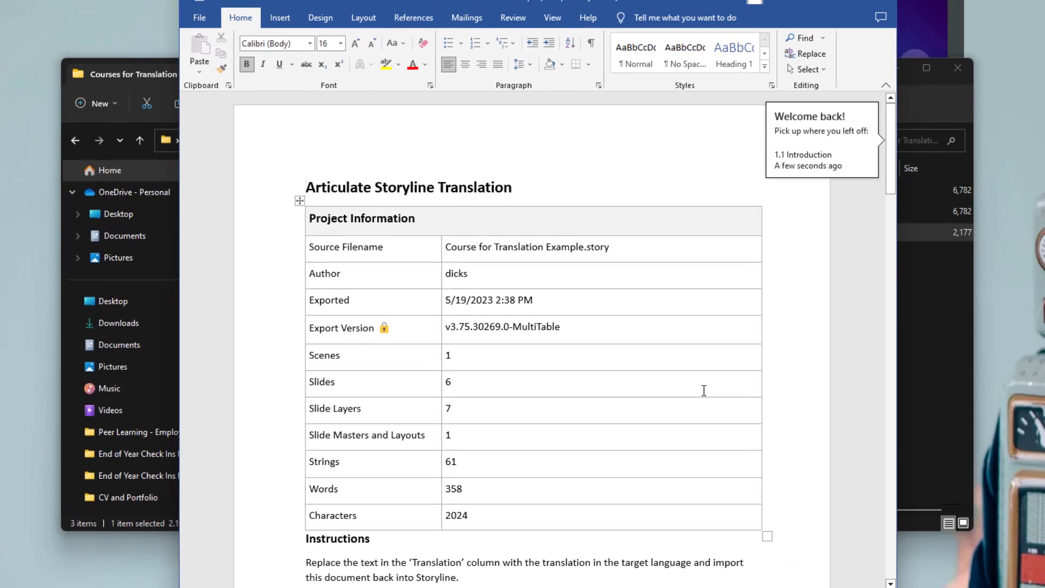
scroll(703, 390, "down", 5)
scroll(654, 364, "down", 7)
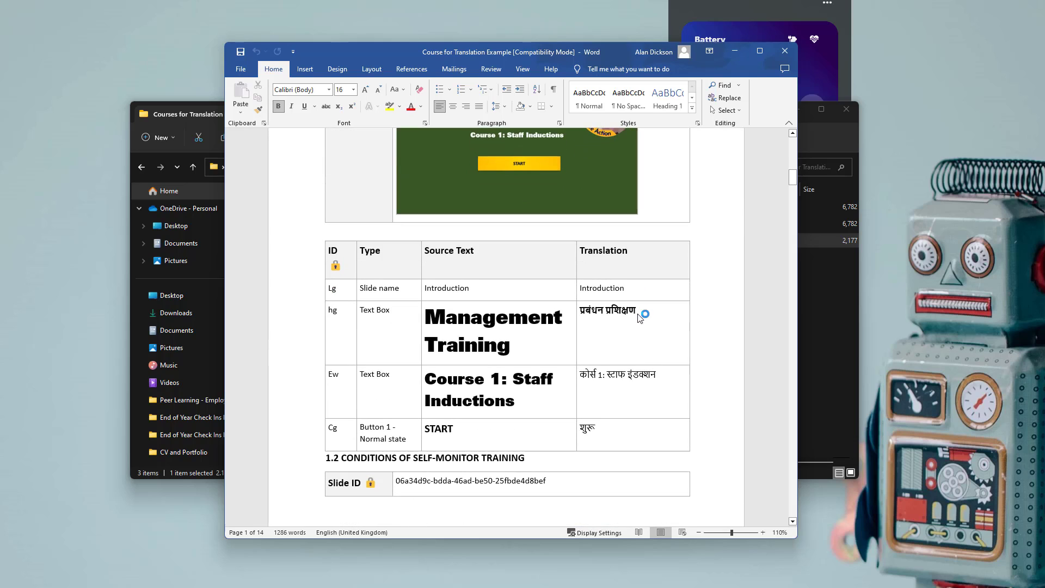
Close Word and open 'Course for Translation Example - HINDI' in Storyline.
left_click(784, 51)
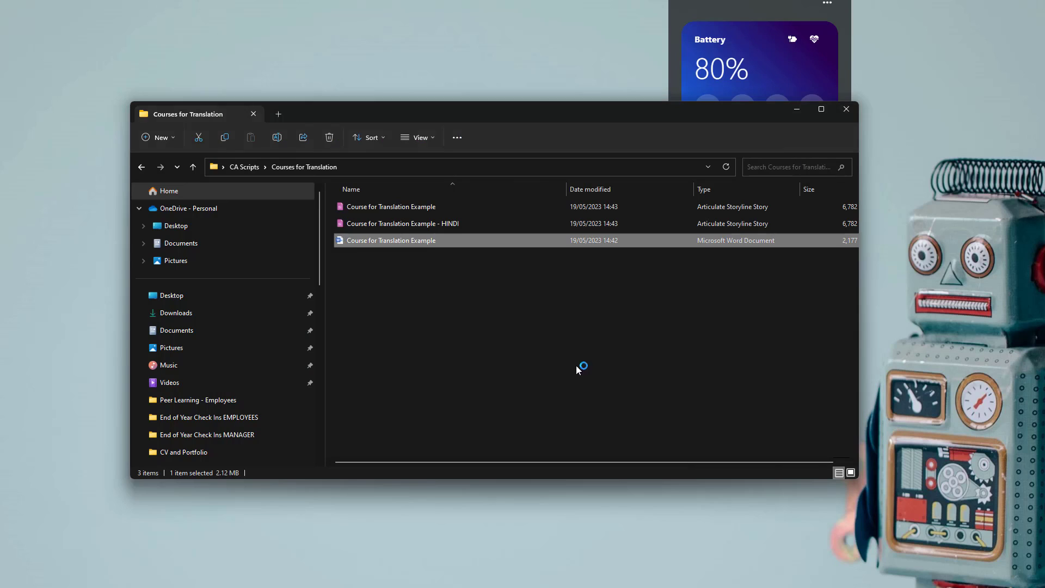
left_click(363, 326)
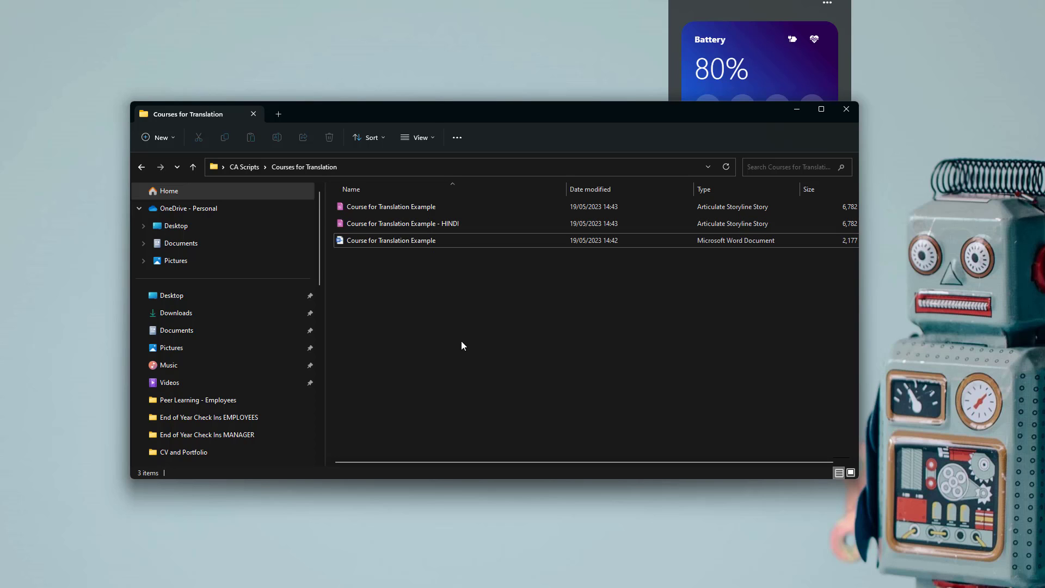
double_click(446, 223)
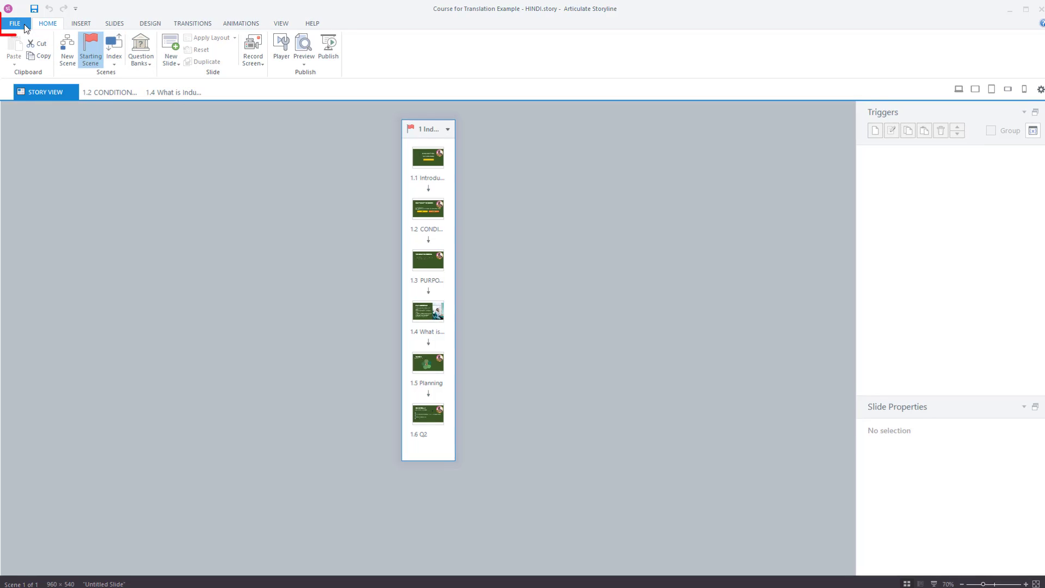
Import the translated Course for Translation Example Word document from Desktop > Courses for Translation via File > Translation.
left_click(25, 29)
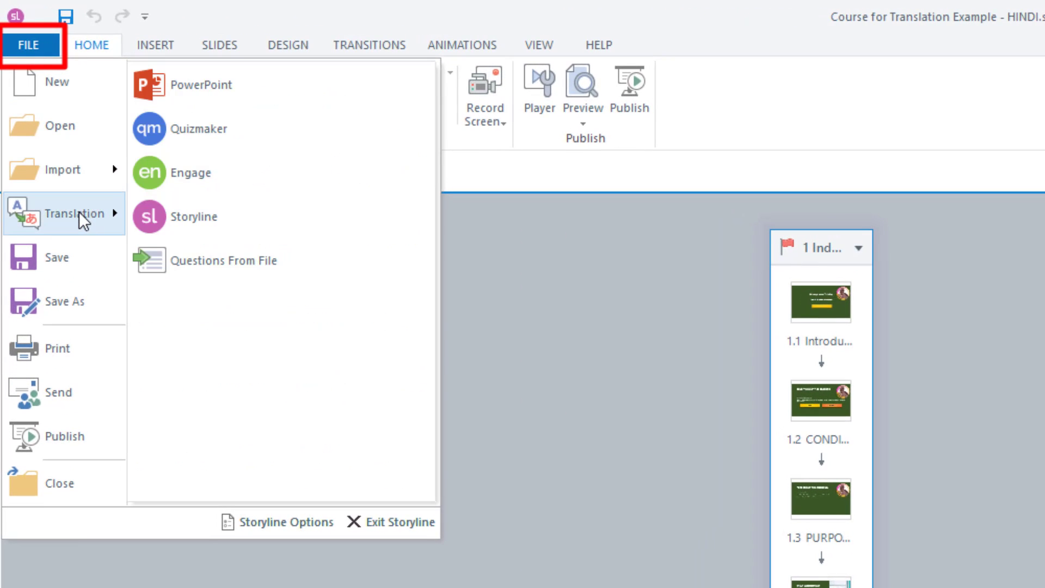
mouse_move(79, 211)
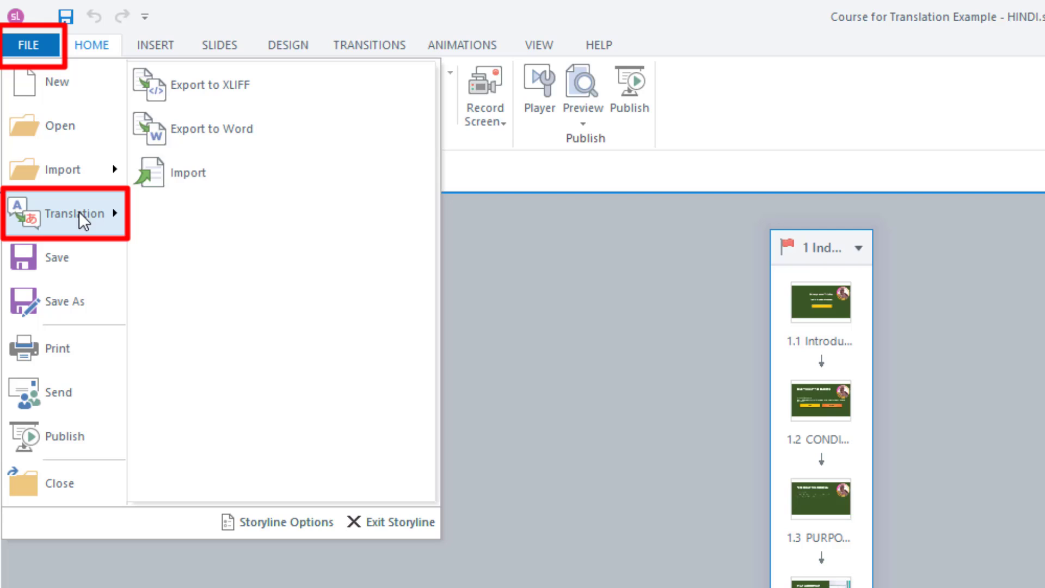
left_click(225, 172)
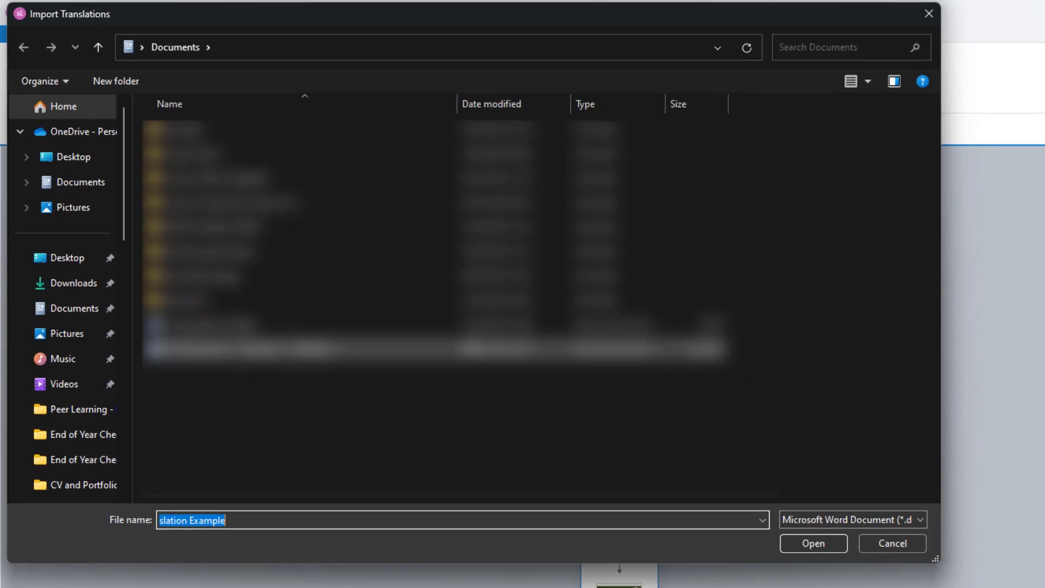
left_click(71, 153)
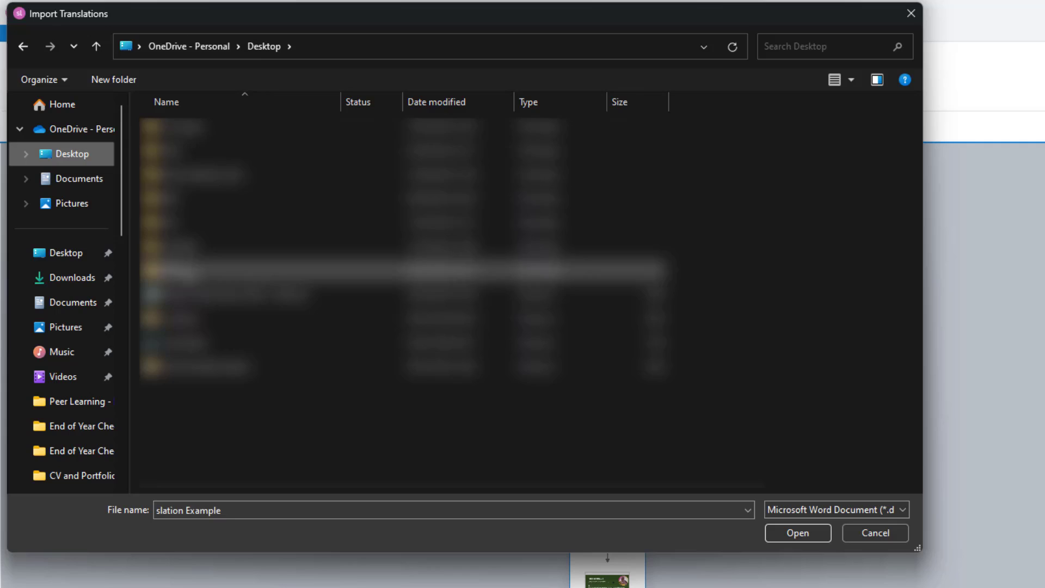
double_click(299, 274)
left_click(259, 128)
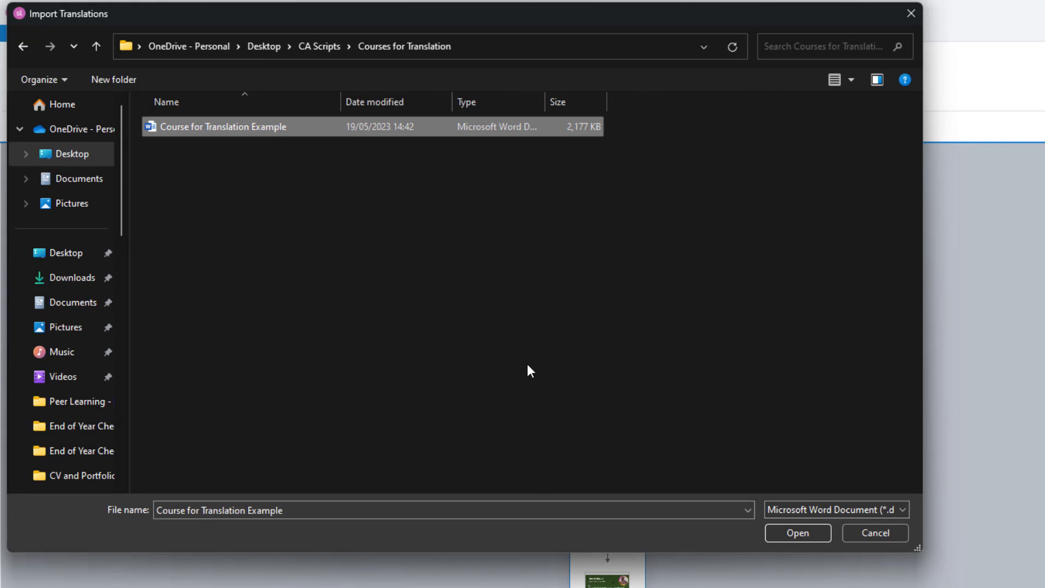
left_click(812, 535)
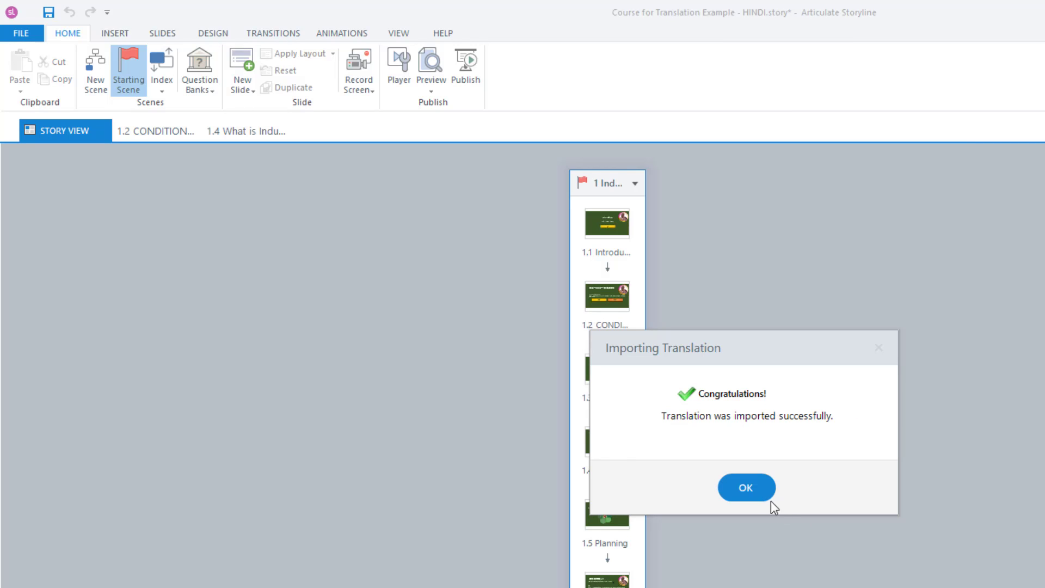
left_click(765, 491)
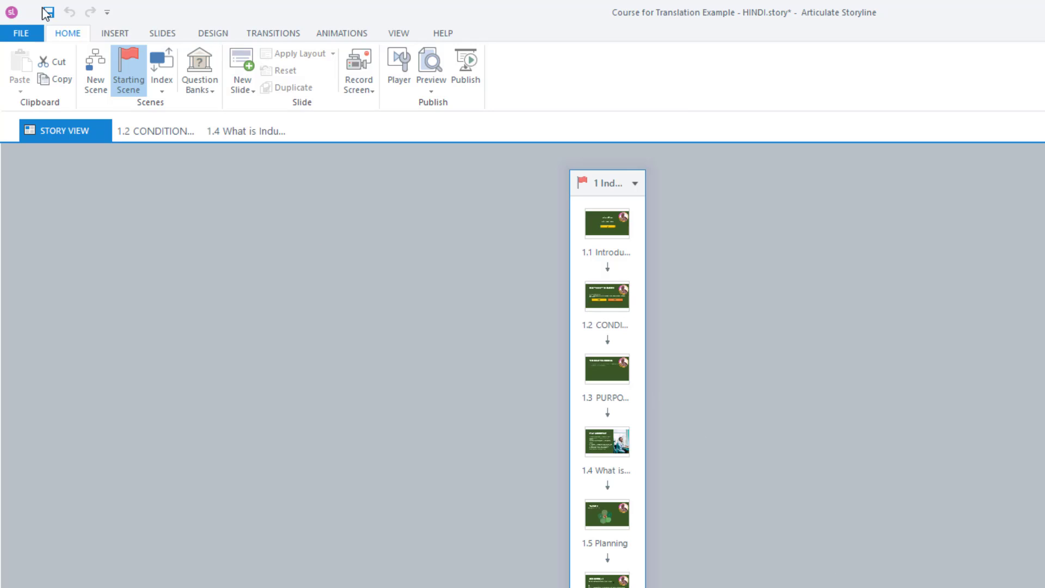
Save the course and check slide 1.1 Introduction's start button text.
left_click(47, 12)
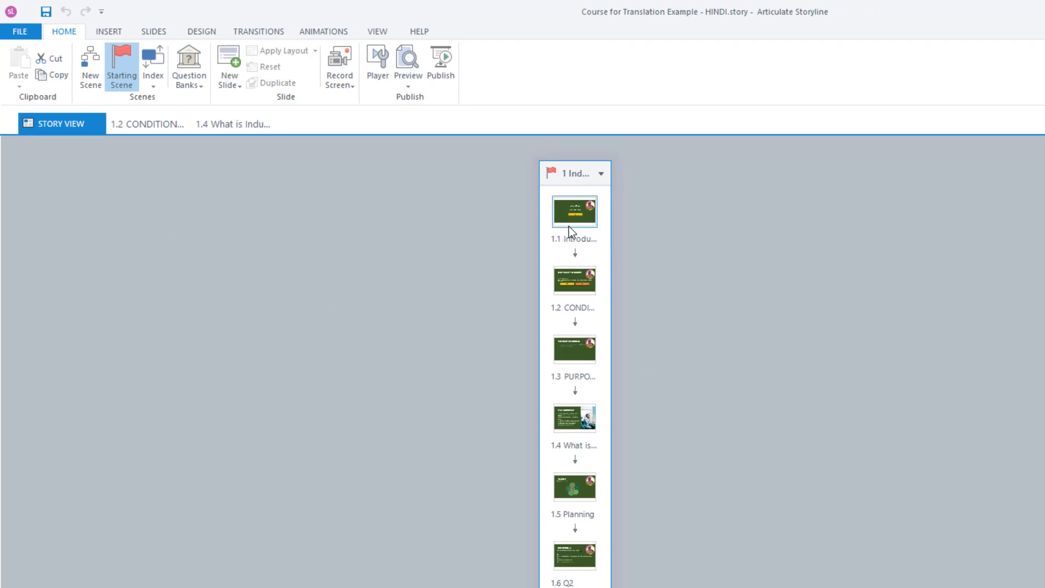
double_click(570, 223)
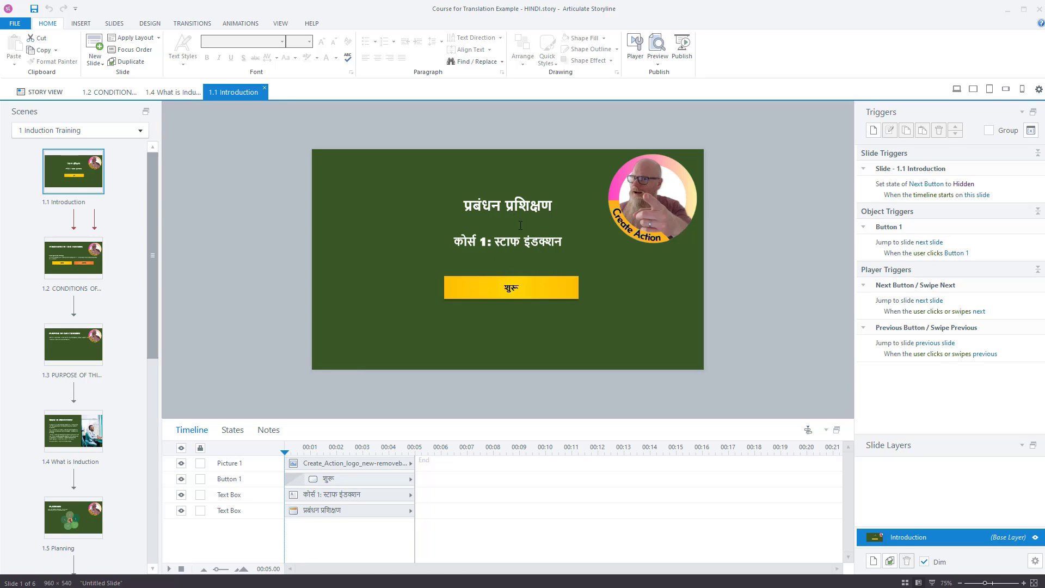
left_click(518, 293)
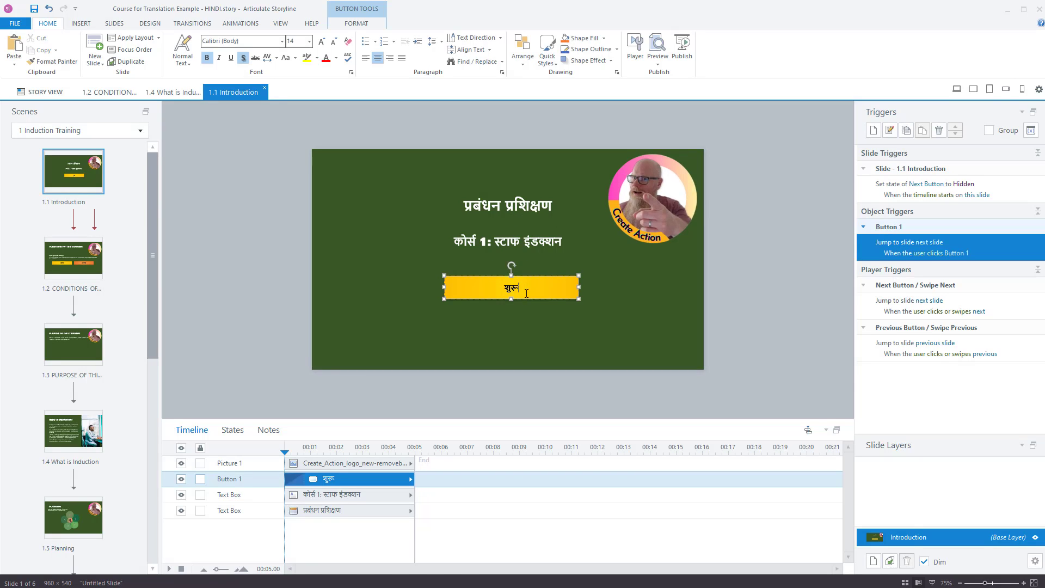
Check slides 1.2 CONDITIONS, 1.3 PURPOSE OF THIS TRAINING and 1.4, selecting 1.4's English body text.
left_click(77, 253)
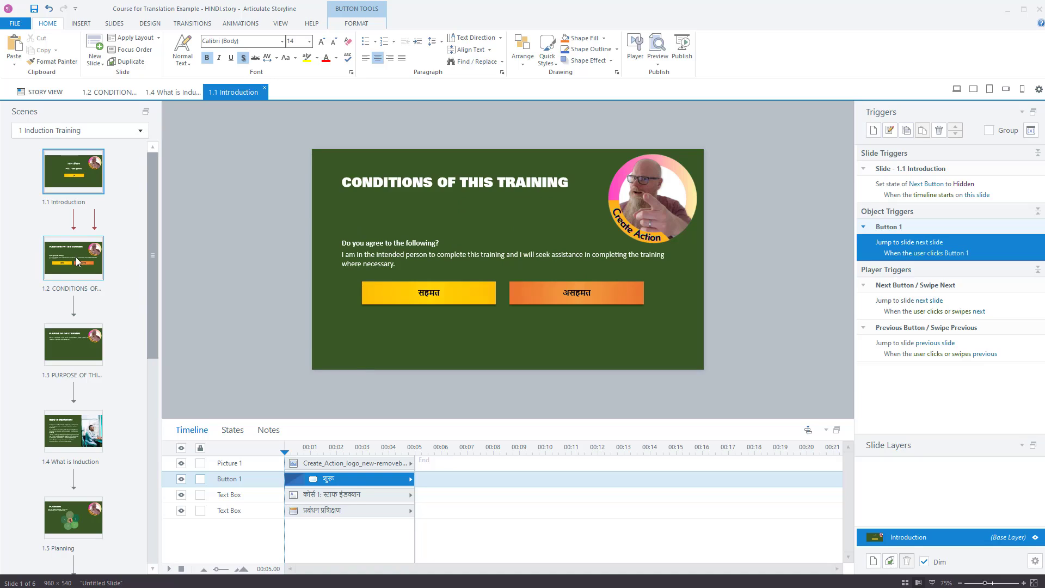
left_click(454, 298)
key("Tab")
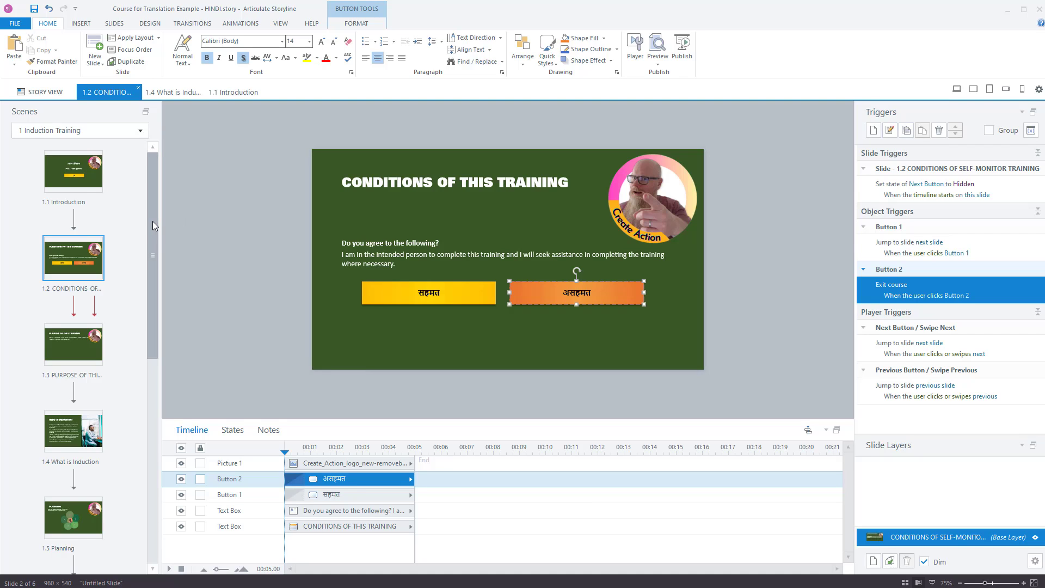
scroll(107, 320, "down", 1)
left_click(98, 318)
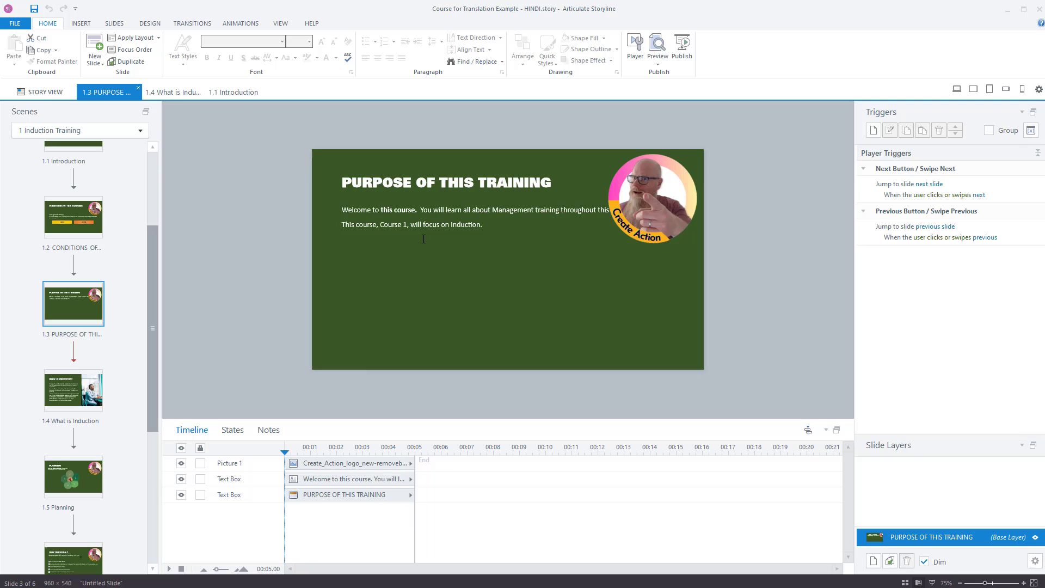
left_click(100, 391)
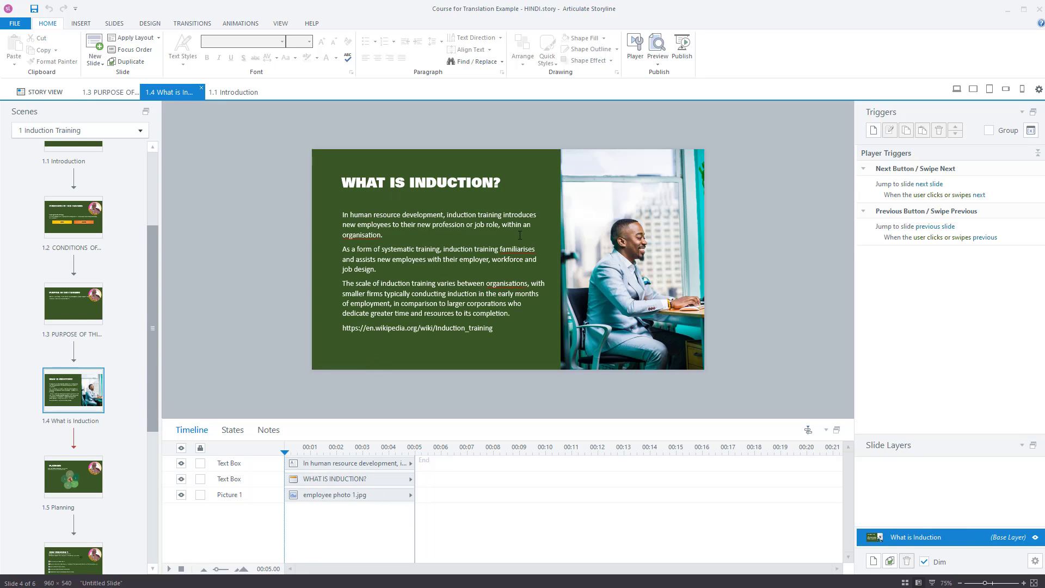
left_click(475, 295)
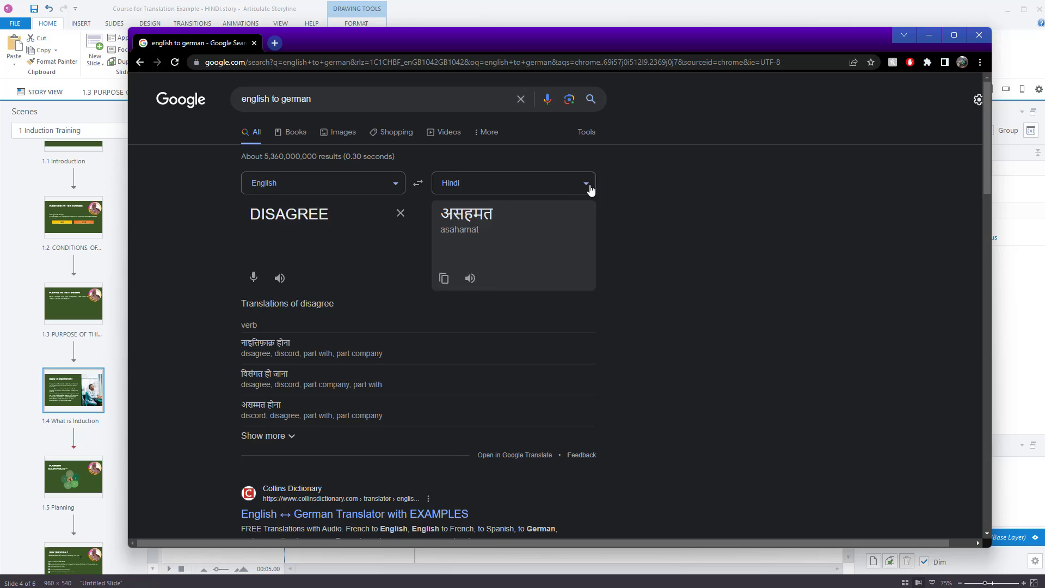
Translate the pasted What is Induction paragraphs into Russian in Google Translate and copy the result.
left_click(590, 190)
type("rus")
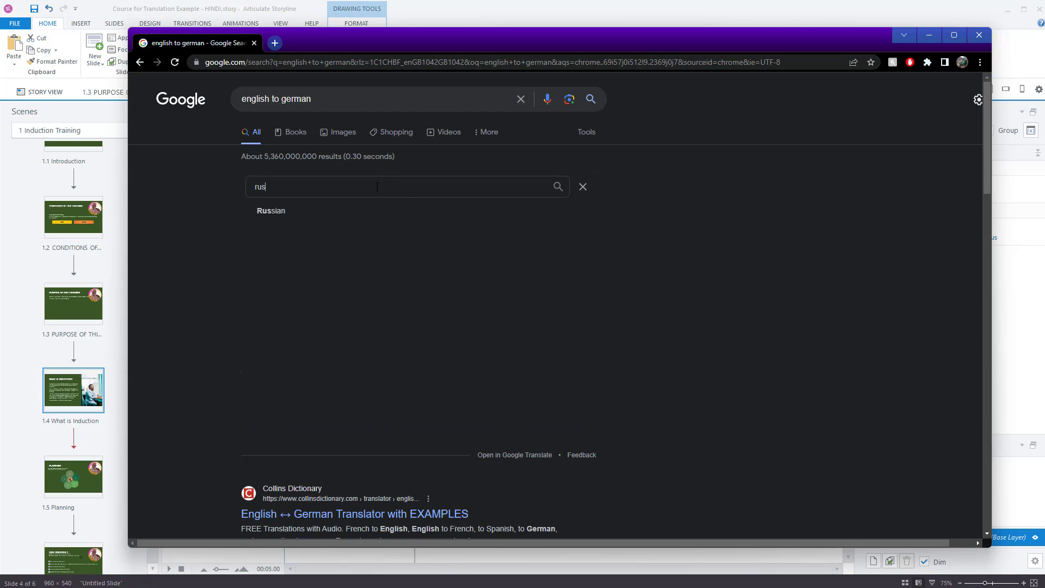
left_click(293, 212)
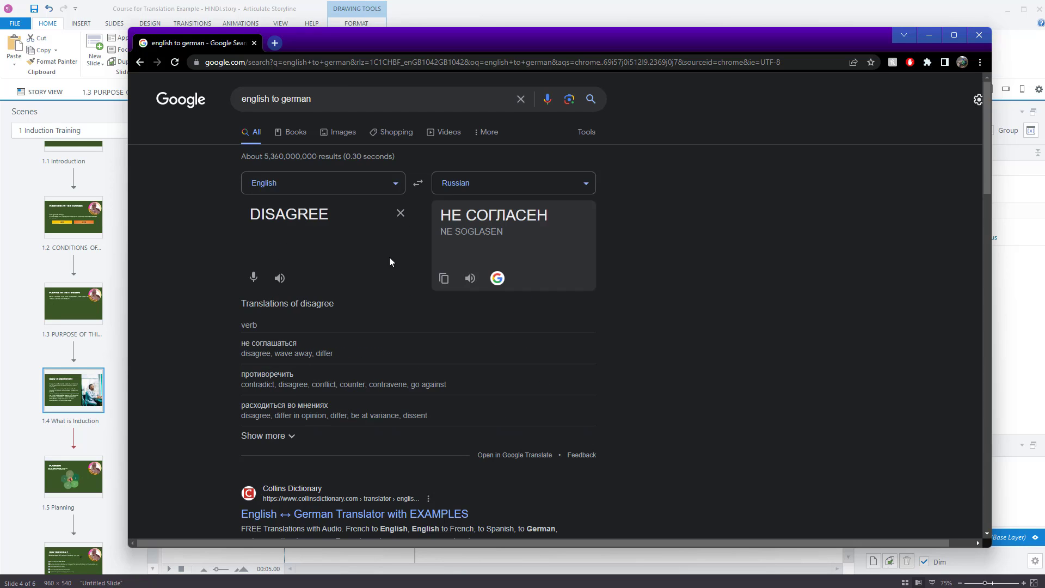
left_click(401, 213)
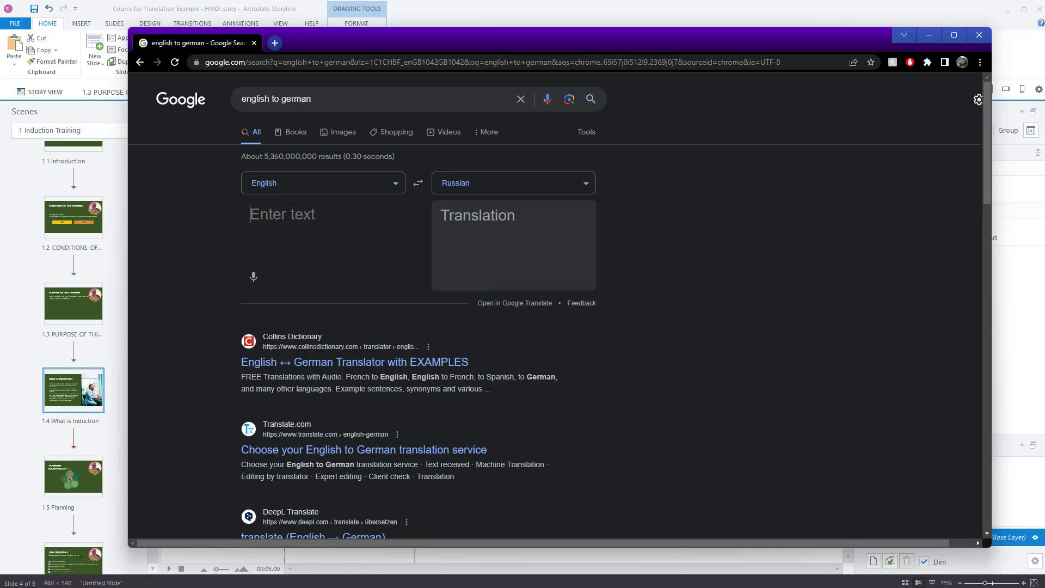
key("ctrl+v")
scroll(506, 432, "down", 13)
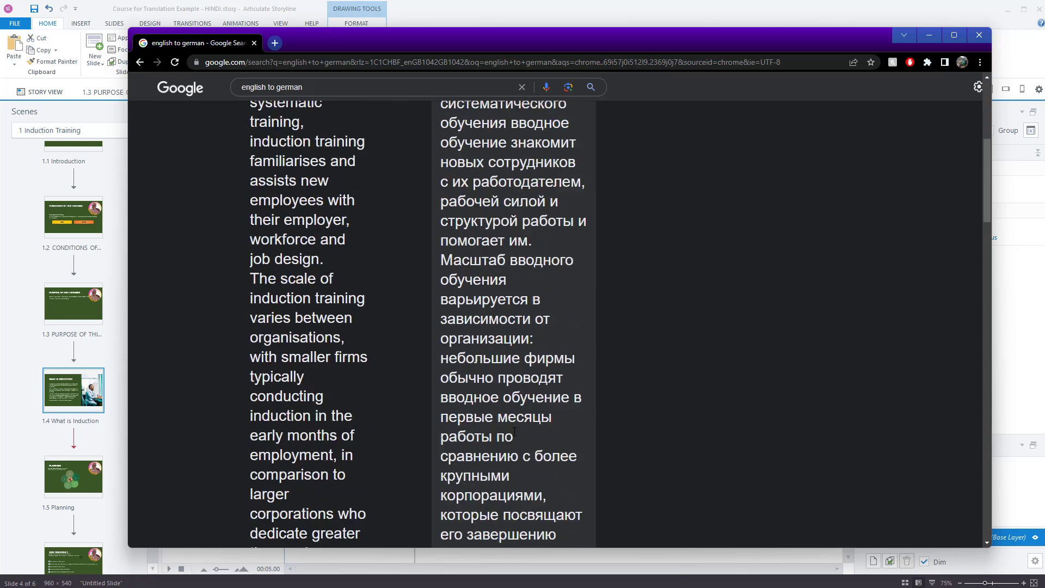
scroll(506, 431, "down", 5)
left_click(444, 193)
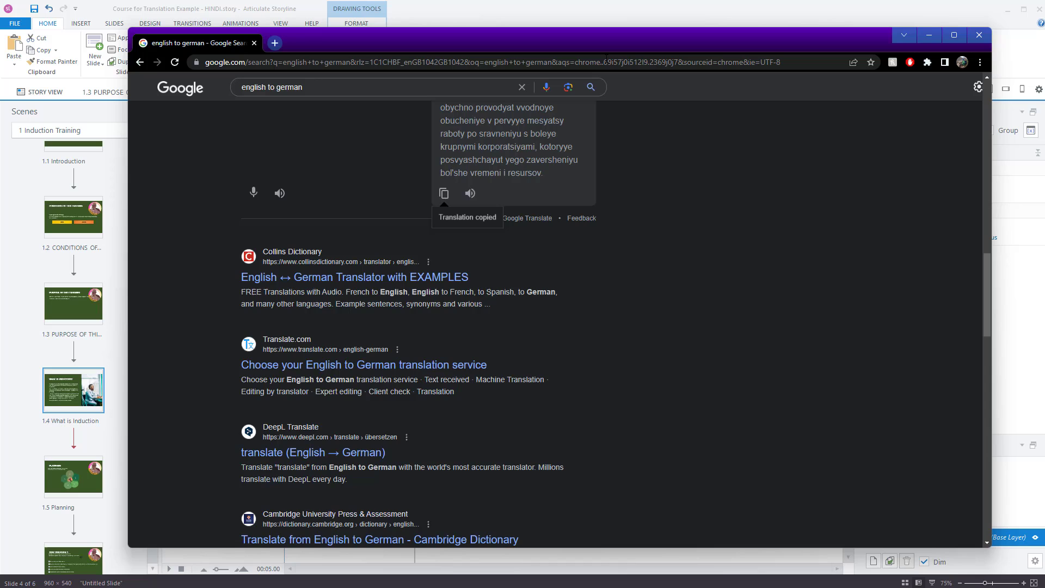
Paste the Russian translation over slide 1.4's English body text and deselect the box.
left_click(929, 34)
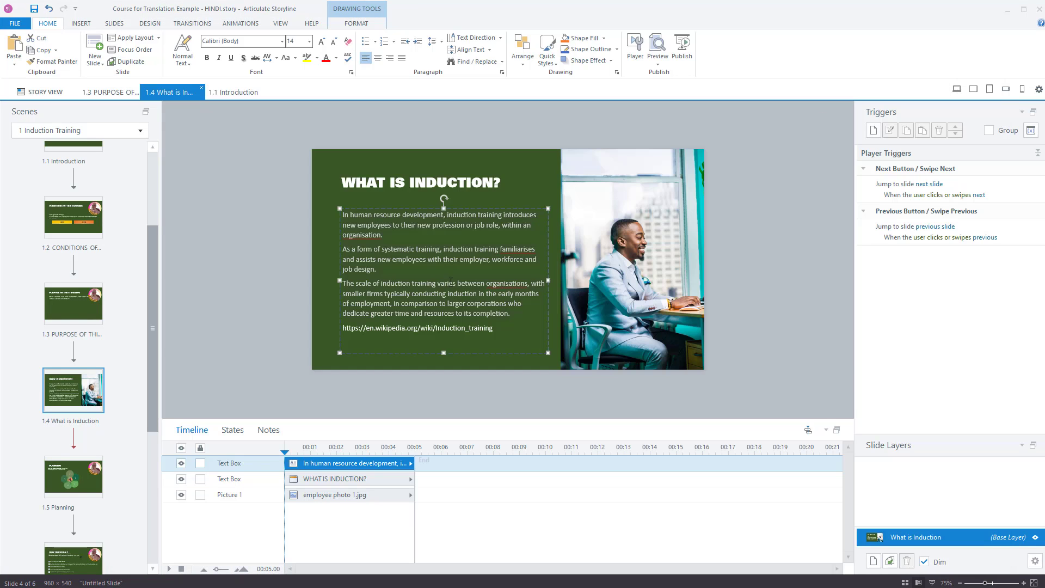
key("ctrl+a")
key("ctrl+v")
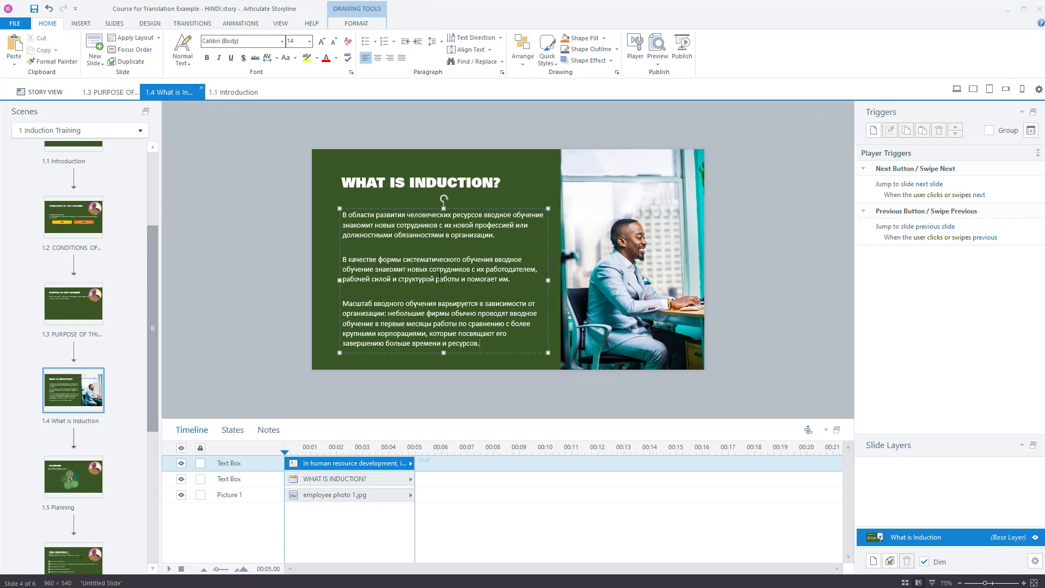
left_click(744, 337)
left_click(523, 338)
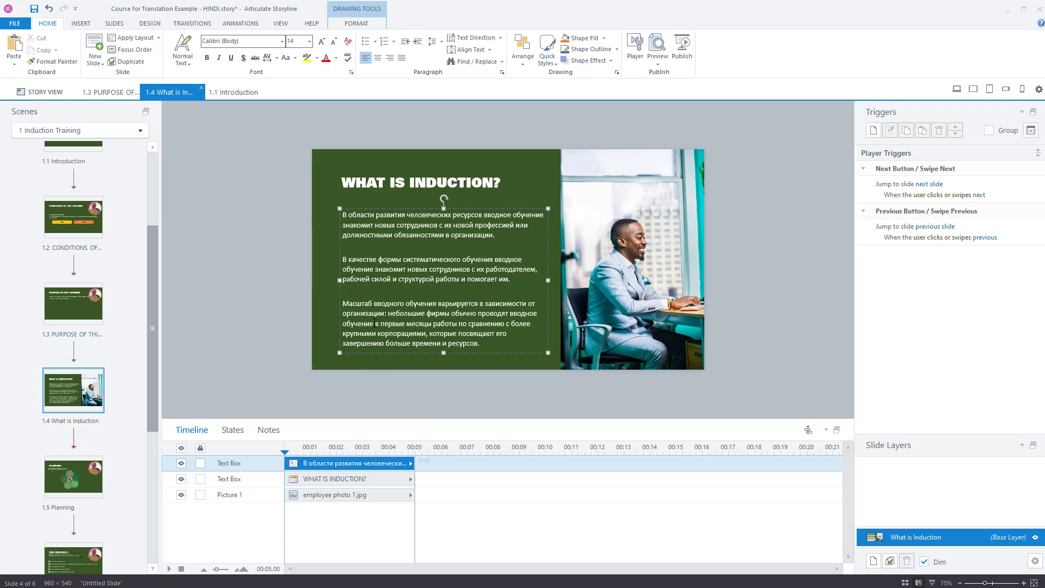
key("Escape")
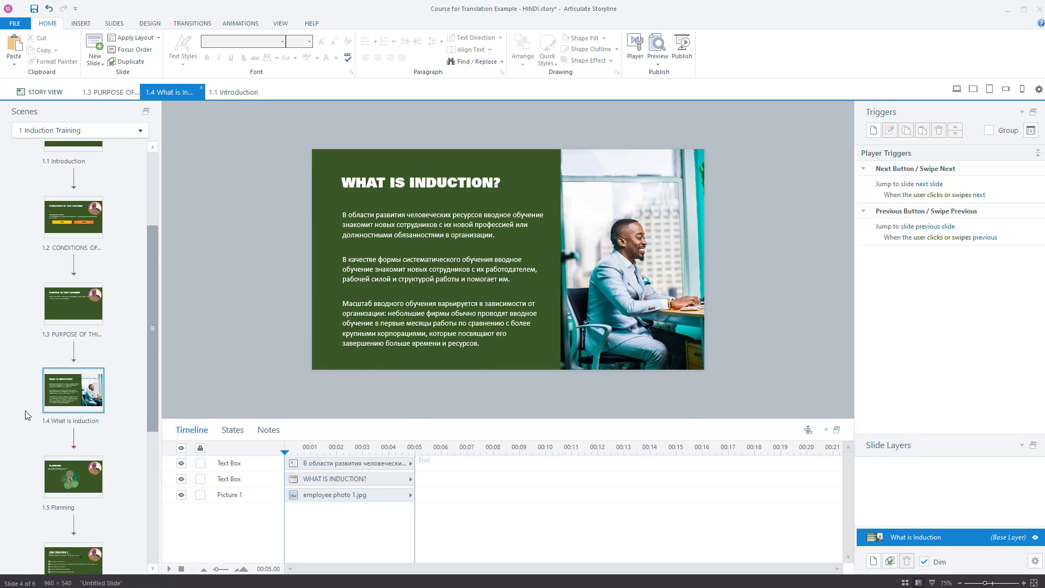
Open slide 1.5 Planning, view its first layer, then go back to the Planning base layer.
left_click(68, 481)
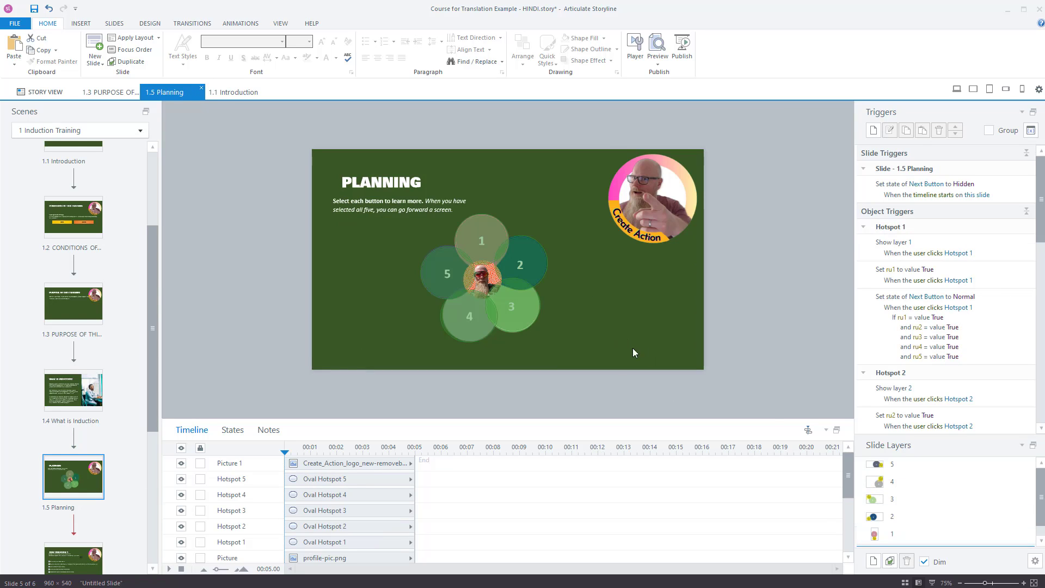
left_click(893, 531)
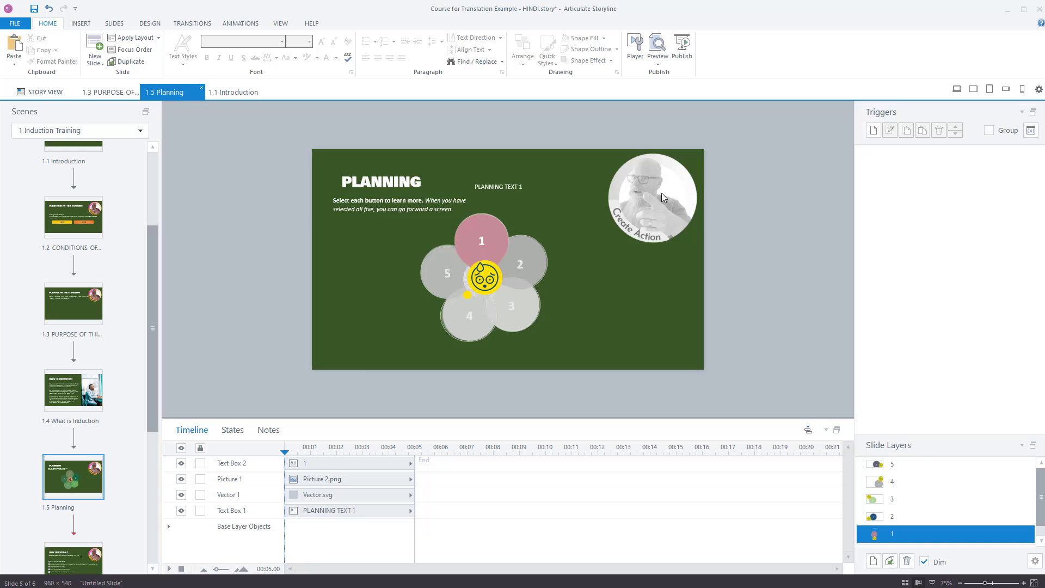
scroll(898, 536, "down", 1)
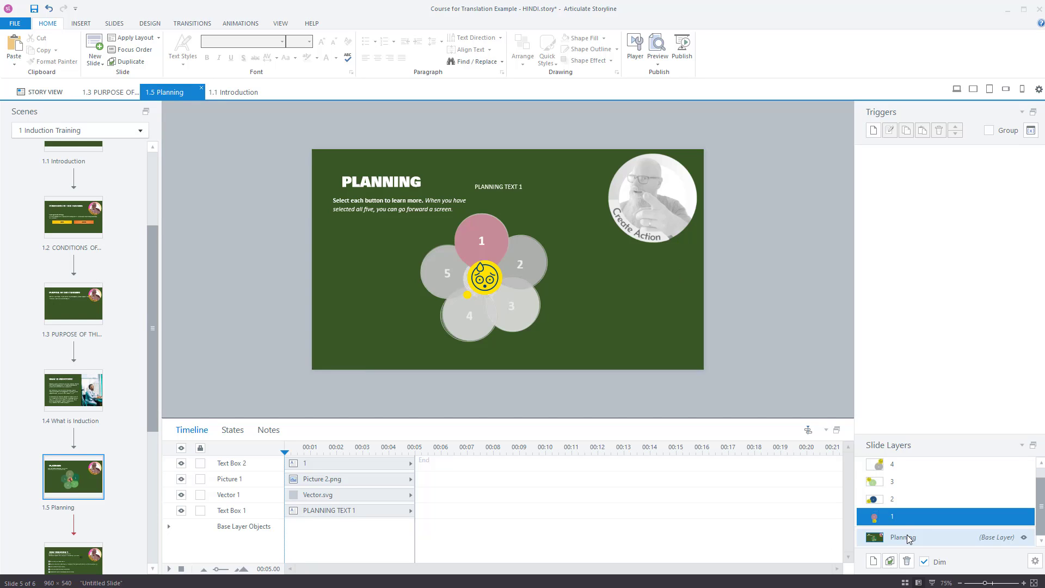
left_click(907, 535)
scroll(120, 446, "down", 1)
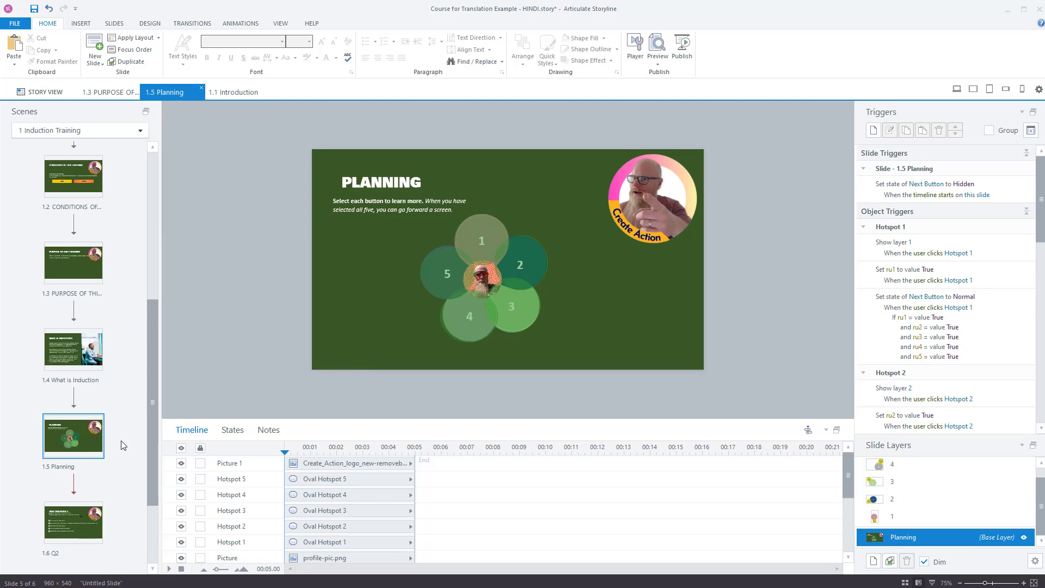
On slide 1.6 Q2, preview the Correct, Incorrect and base layers, ending on Correct.
left_click(68, 512)
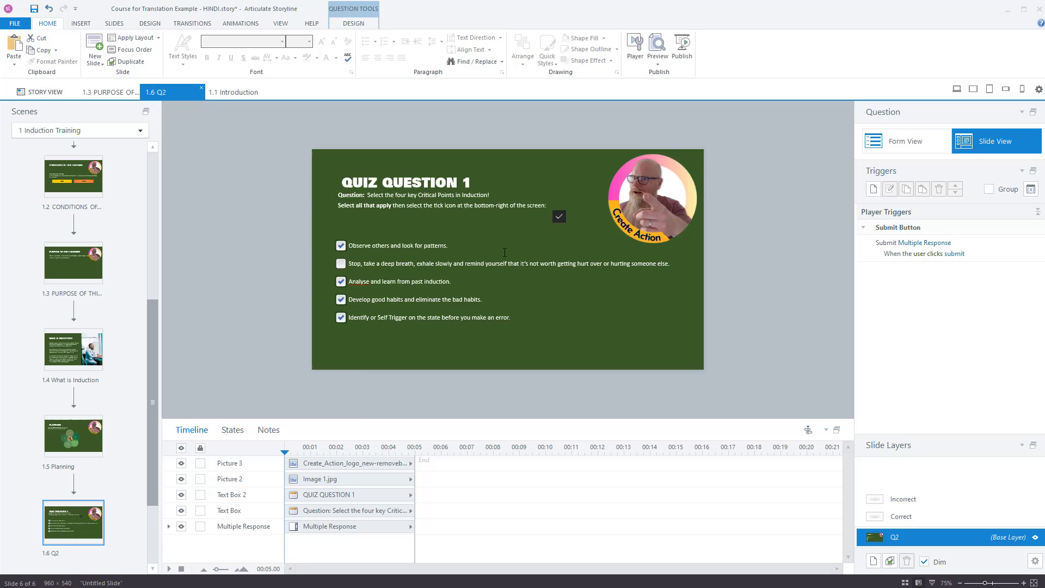
left_click(909, 520)
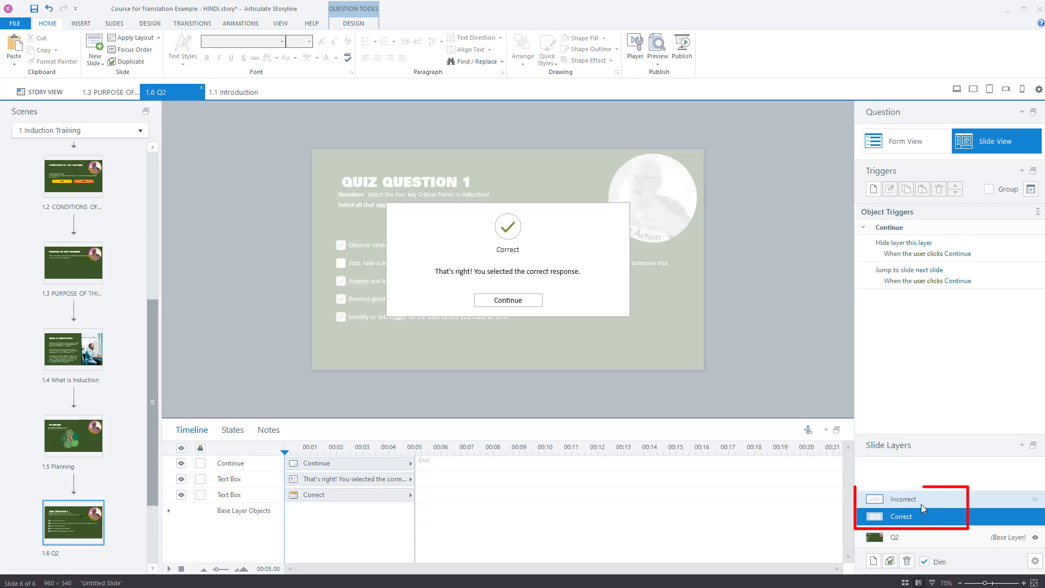
left_click(922, 501)
left_click(924, 524)
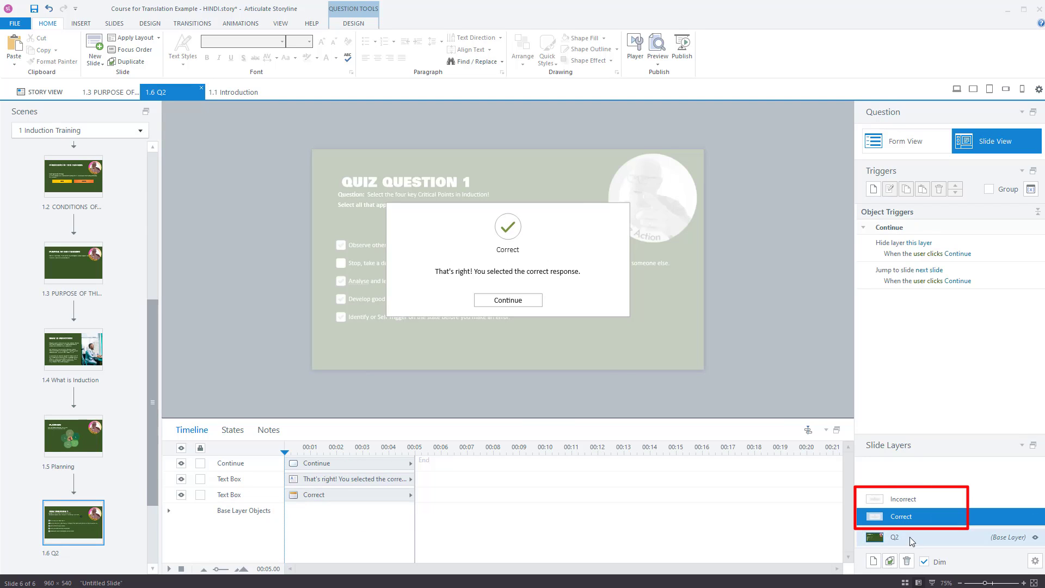
left_click(910, 537)
left_click(897, 519)
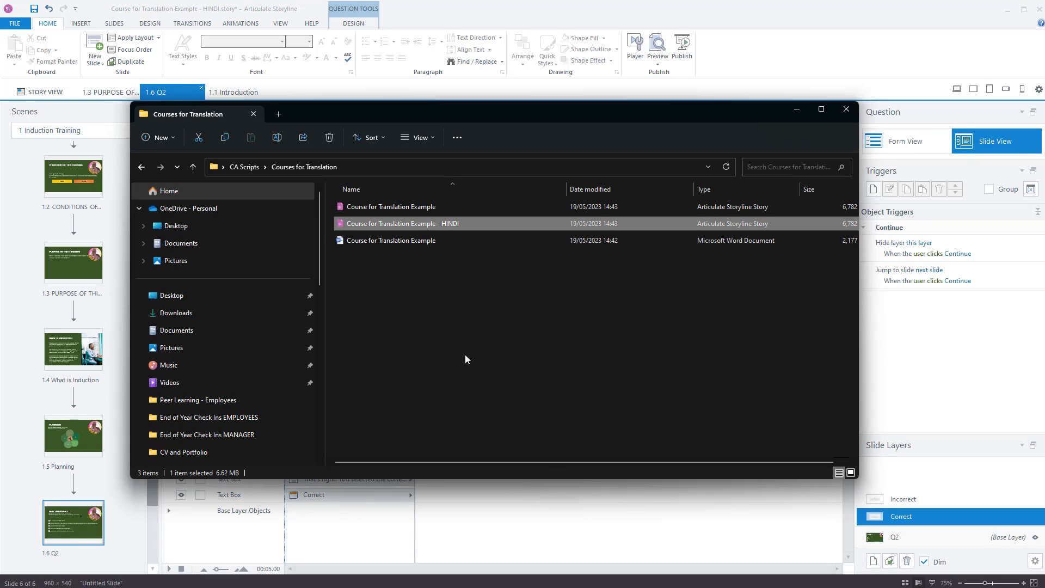
Open the Course for Translation Example Word document and place the caret after the Correct layer's source text.
double_click(413, 236)
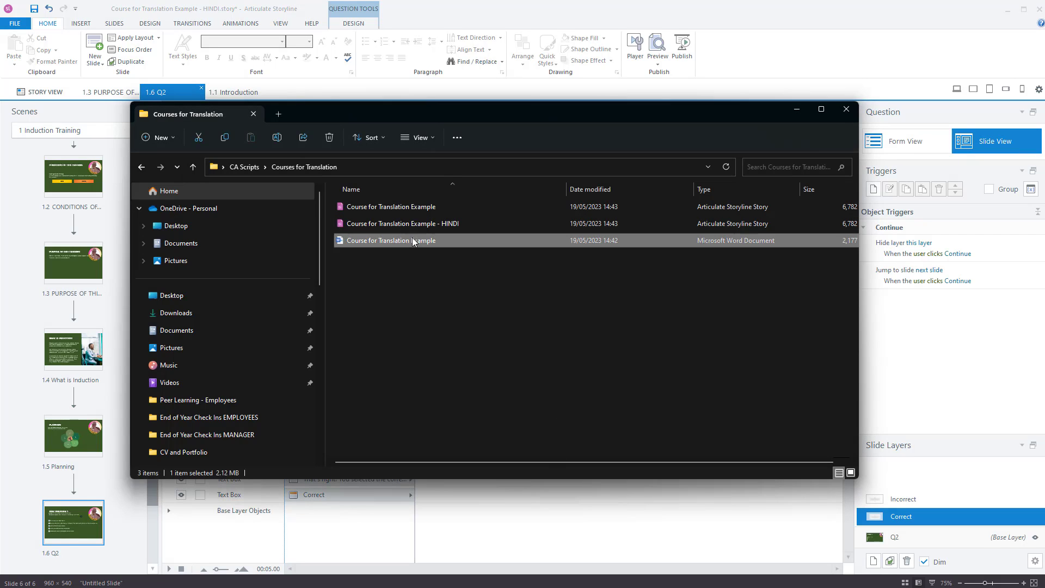
scroll(516, 377, "down", 5)
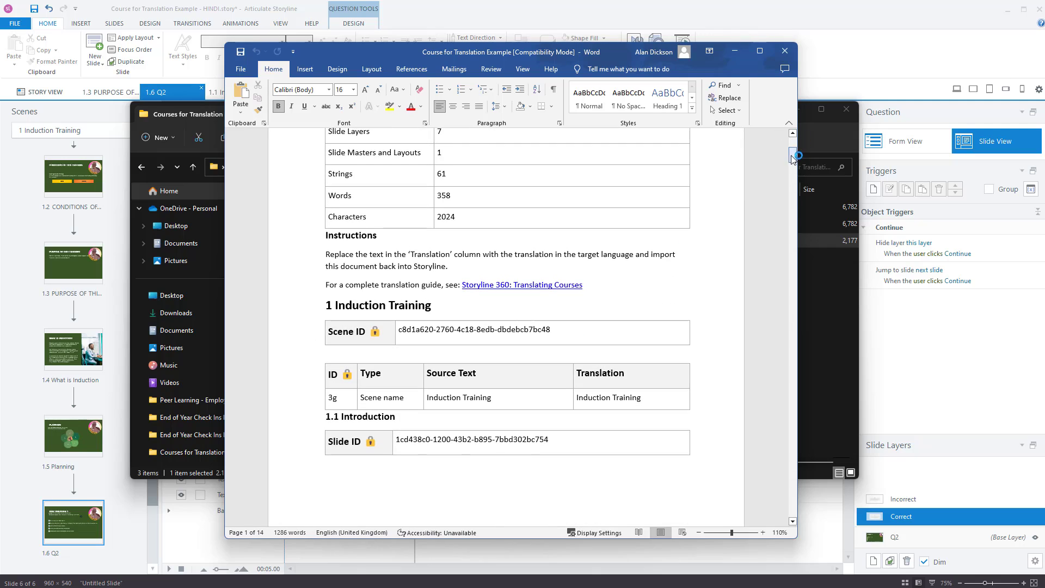
left_click_drag(793, 150, 801, 493)
scroll(699, 309, "up", 15)
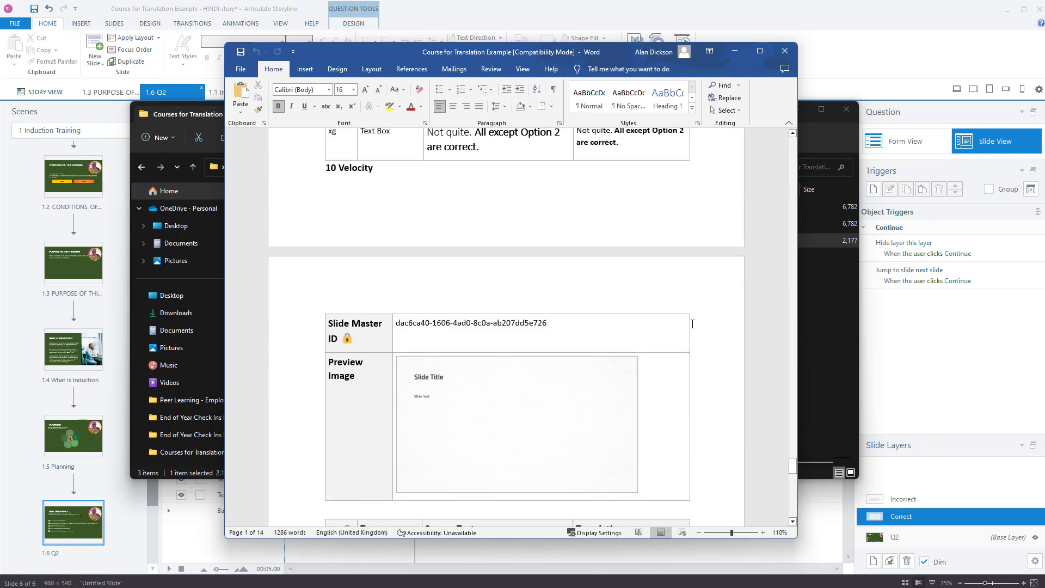
scroll(699, 309, "down", 4)
scroll(537, 362, "up", 8)
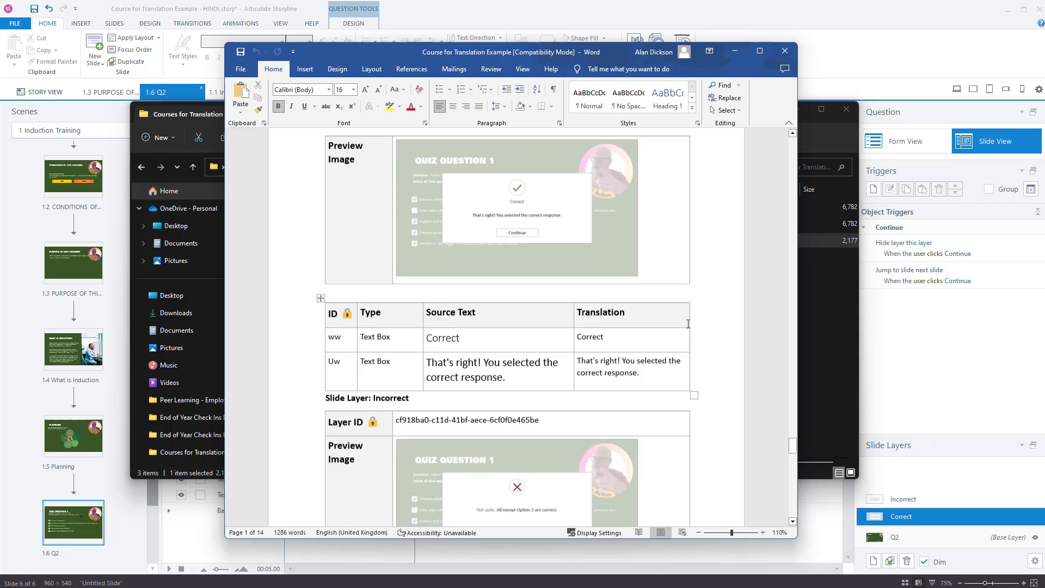
scroll(528, 373, "down", 2)
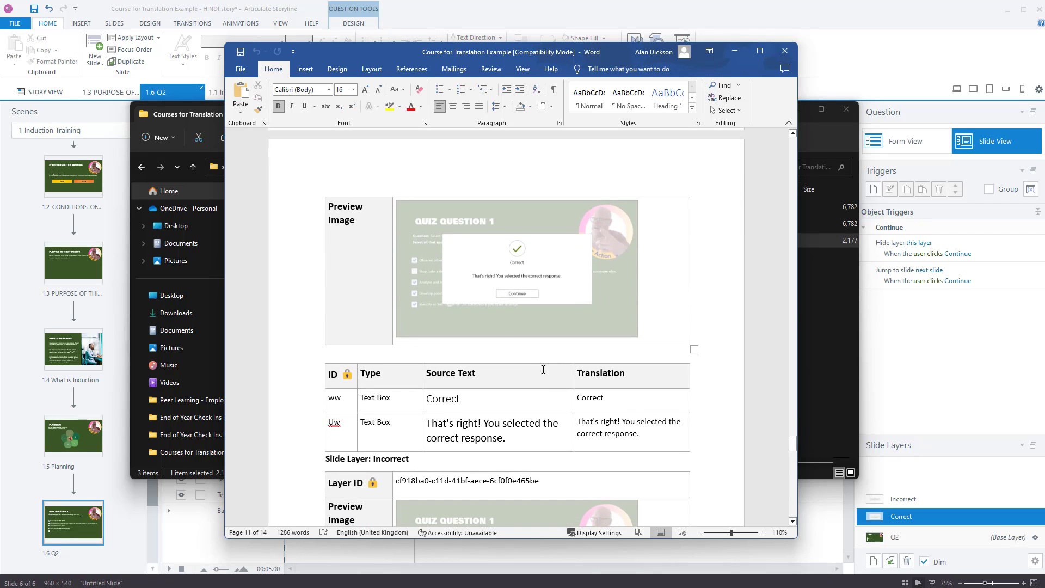
left_click(497, 399)
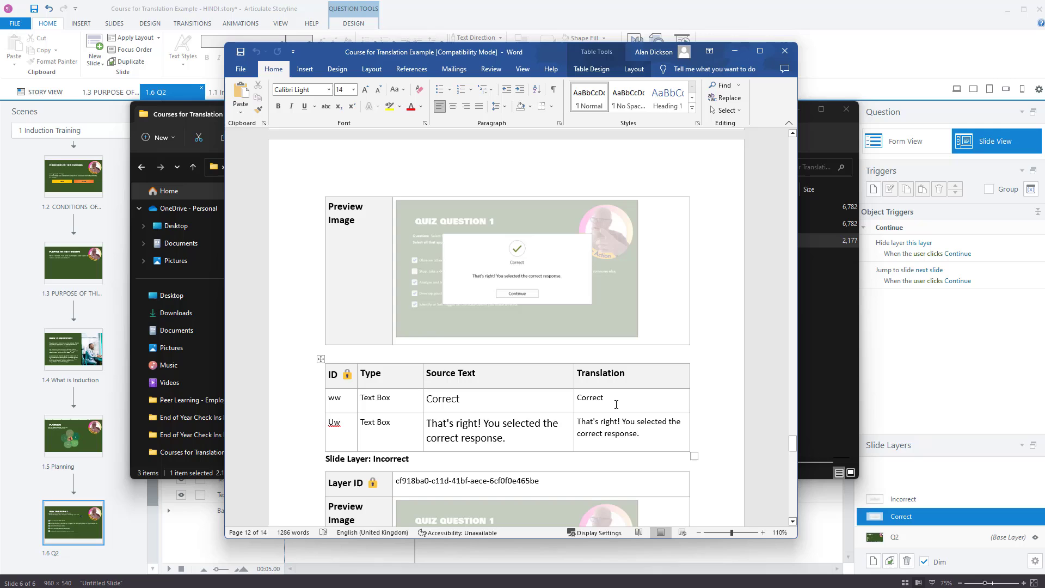
Scroll the document to the Slide Layer: Incorrect feedback table.
scroll(626, 399, "down", 3)
scroll(626, 399, "down", 12)
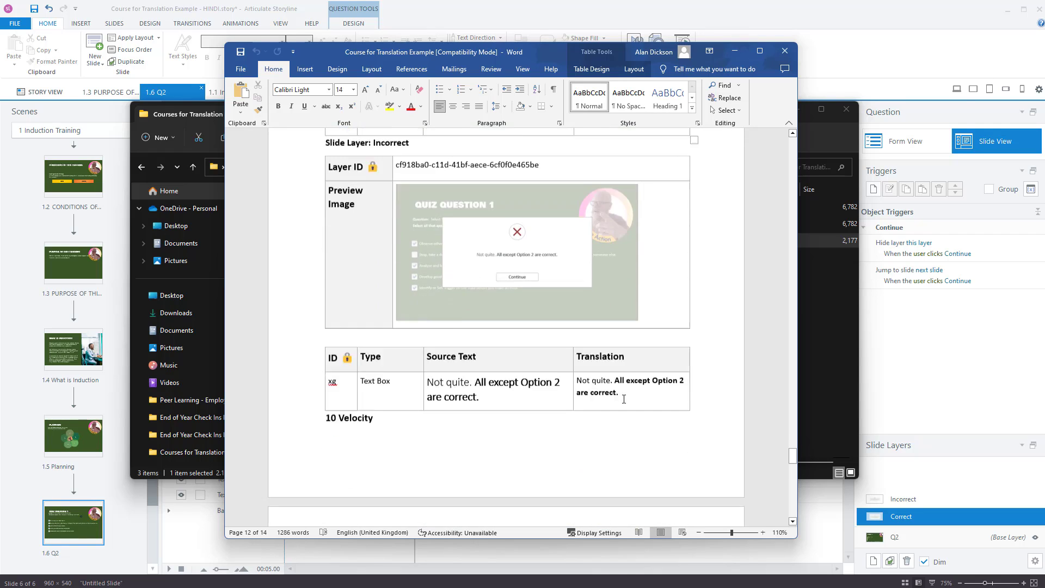
scroll(638, 403, "down", 12)
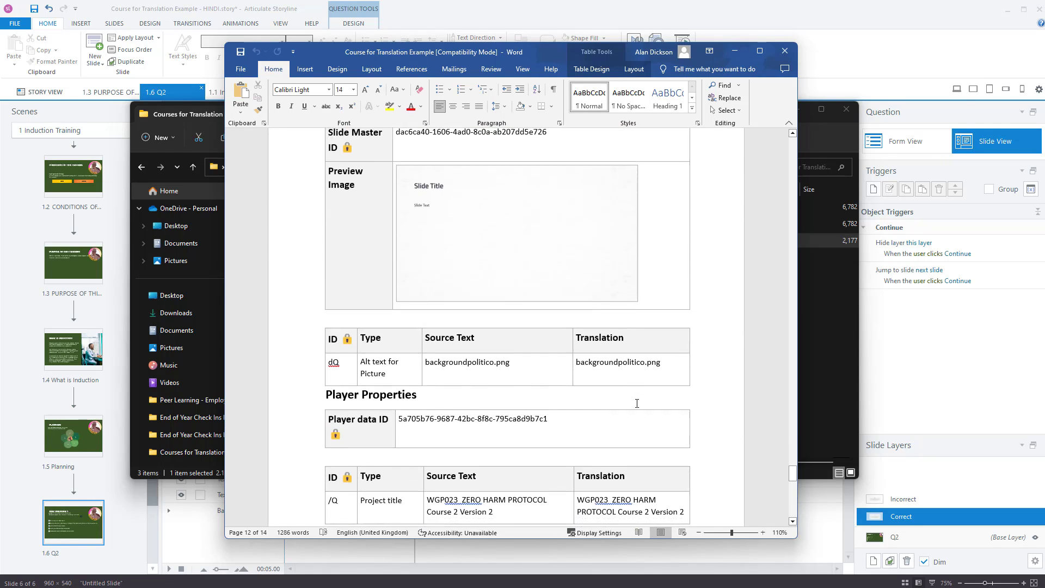
scroll(501, 365, "down", 2)
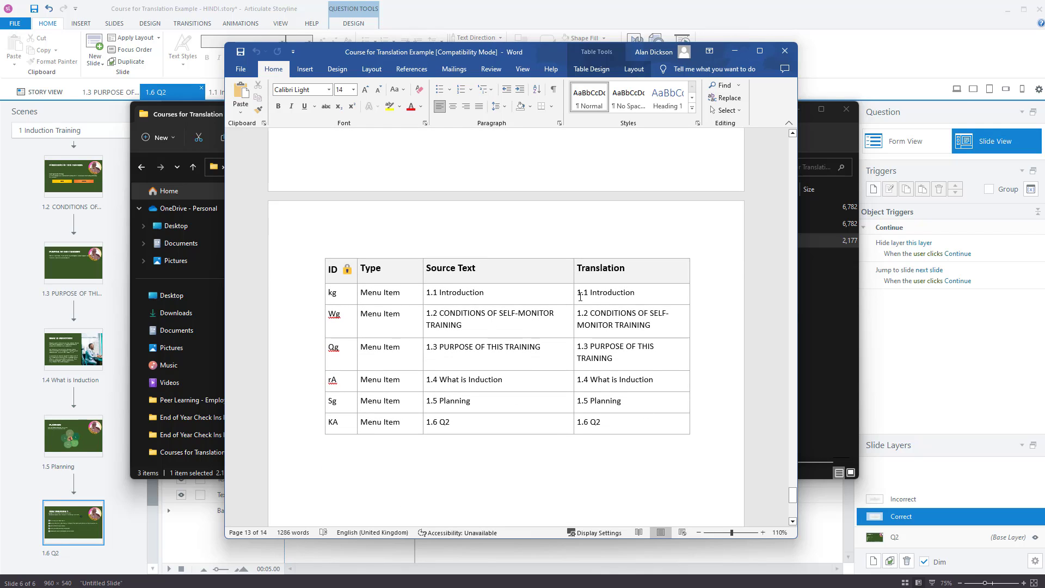
scroll(640, 436, "up", 6)
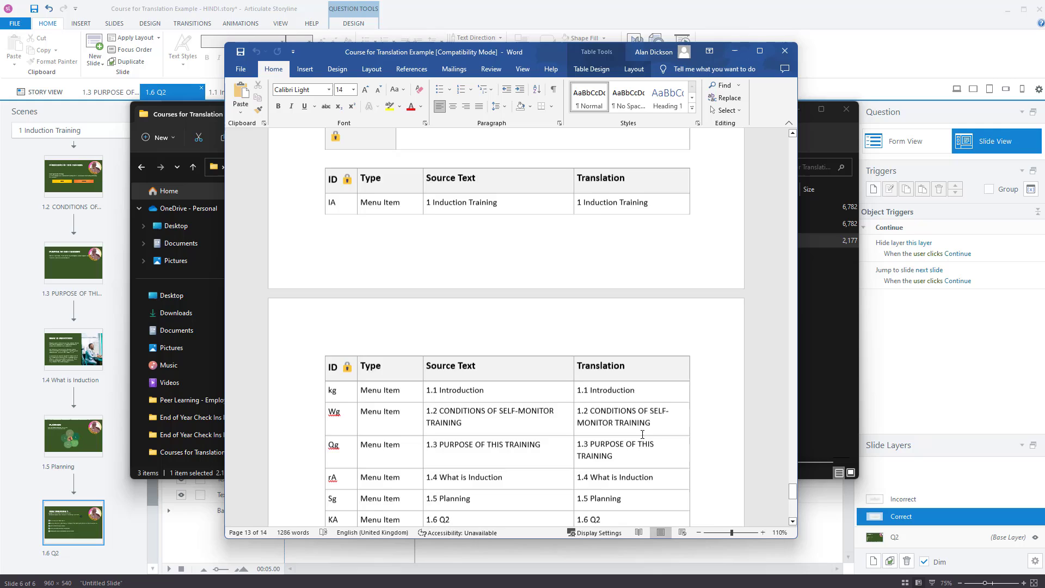
scroll(501, 327, "up", 3)
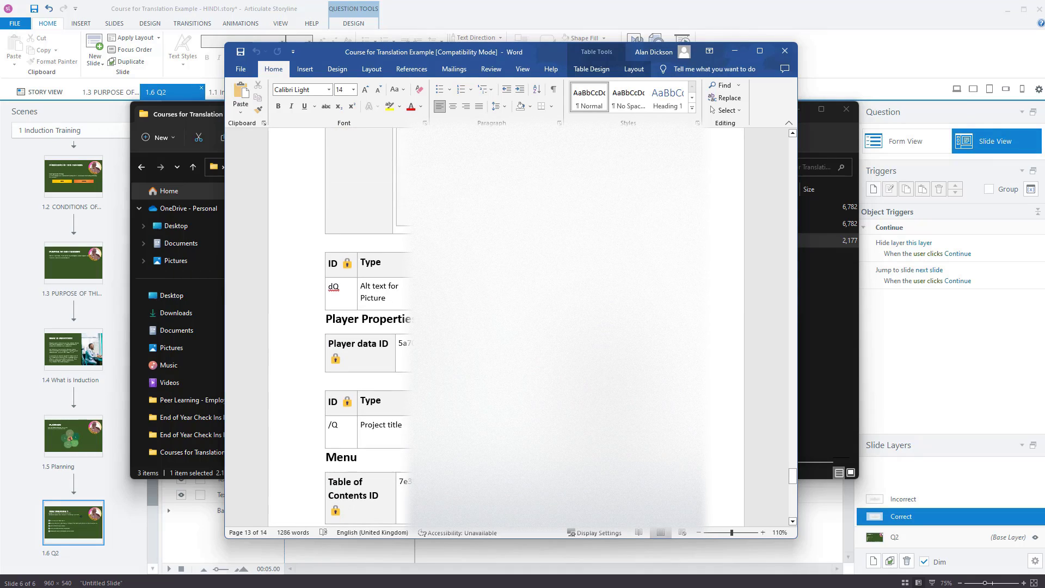
scroll(580, 434, "up", 4)
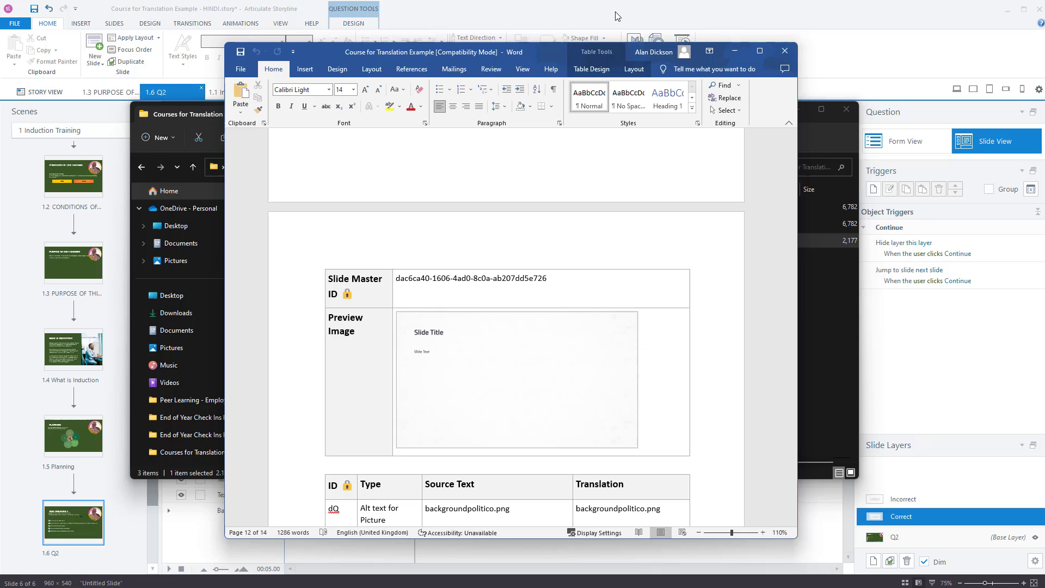
left_click(548, 279)
scroll(610, 419, "down", 3)
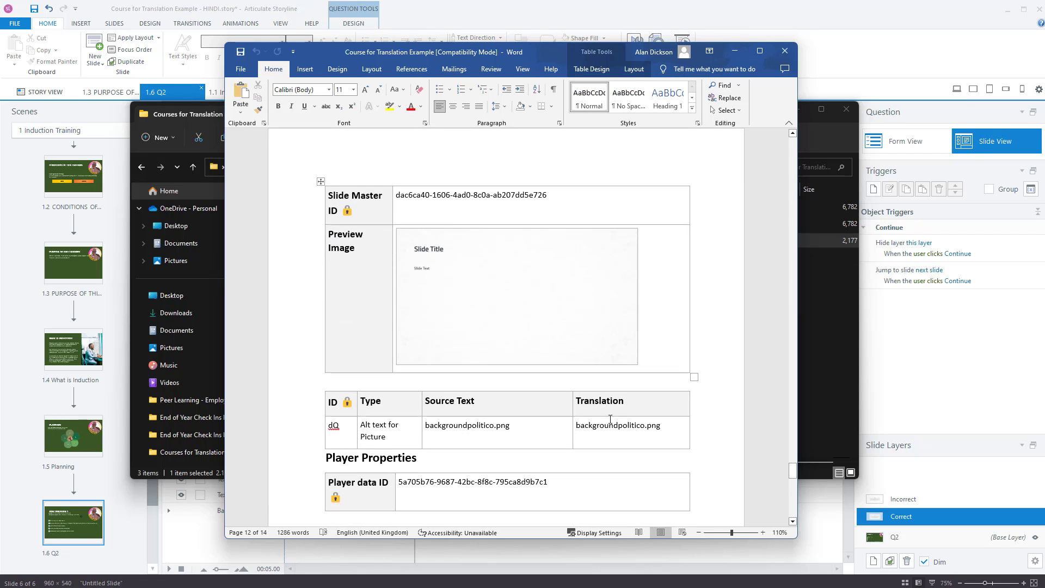
scroll(531, 436, "down", 3)
scroll(549, 416, "up", 15)
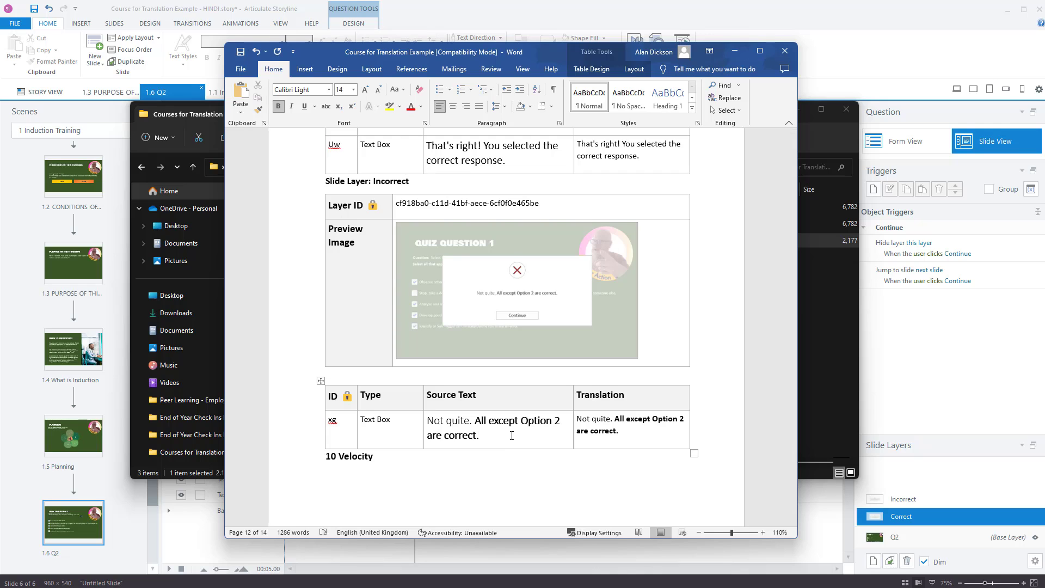
type("%Resul")
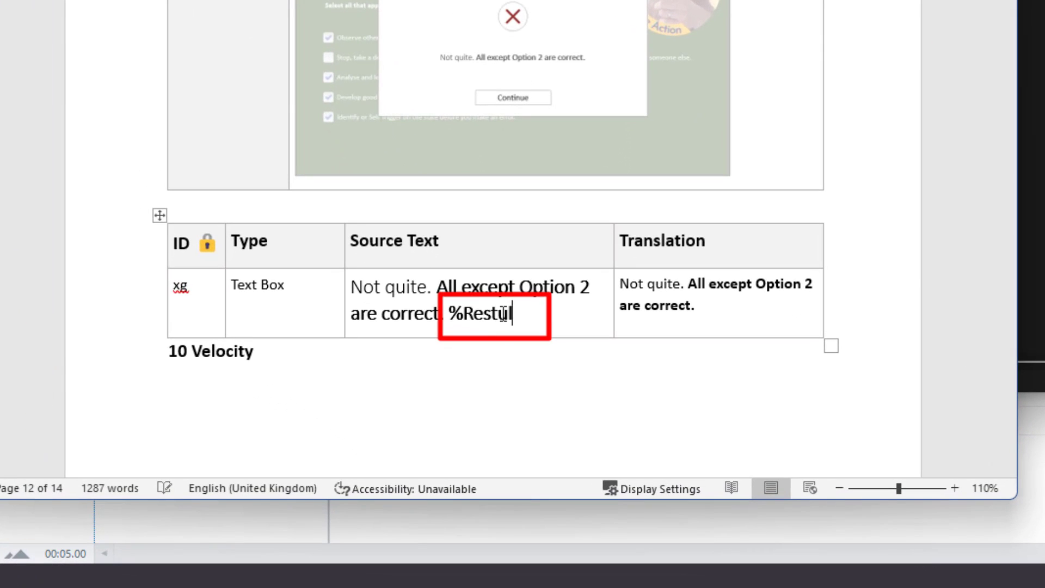
key("BackSpace")
key("BackSpace")
key("BackSpace")
type("ults%")
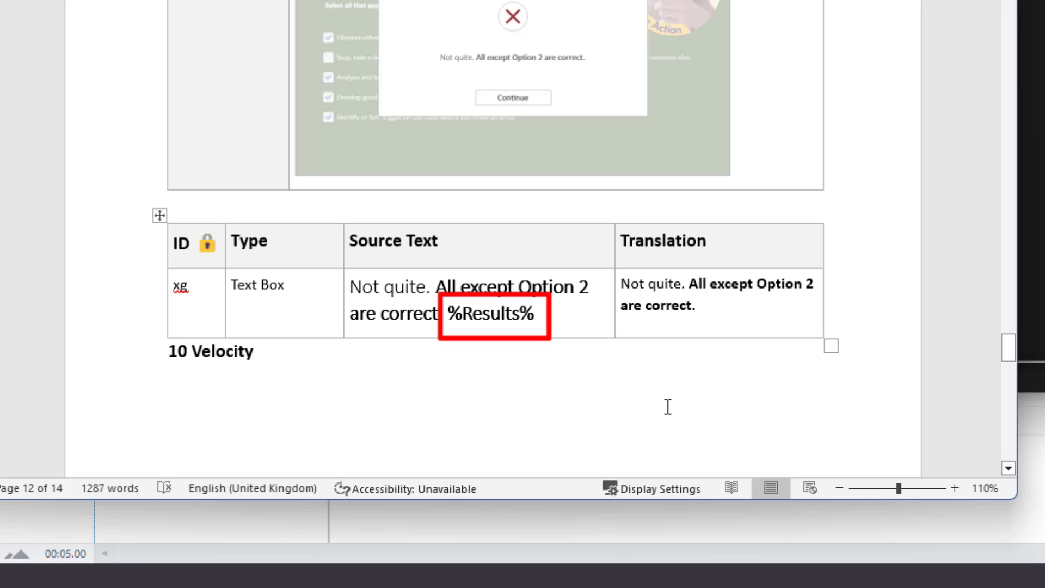
left_click_drag(560, 314, 455, 316)
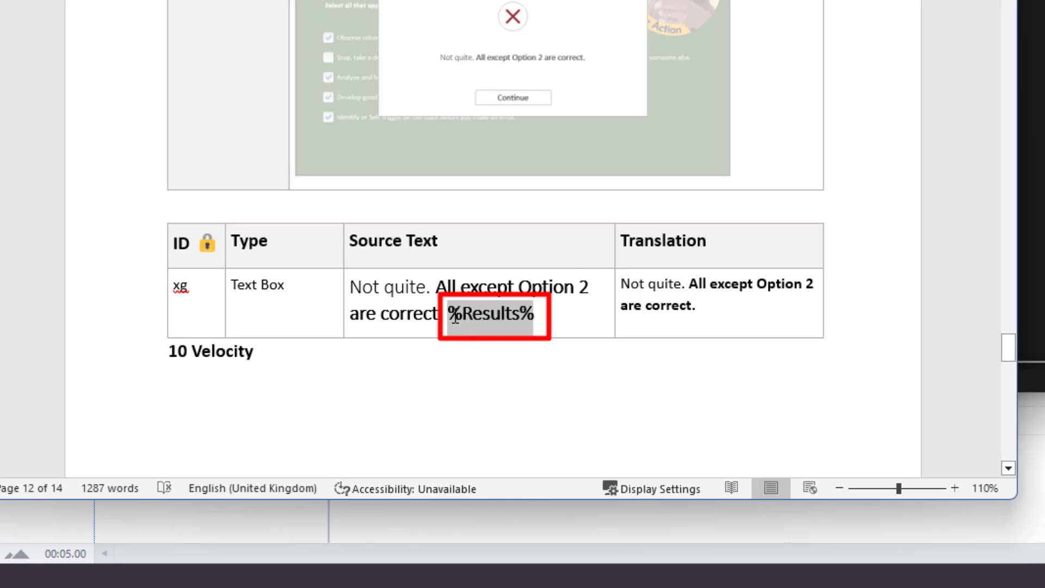
left_click(524, 316)
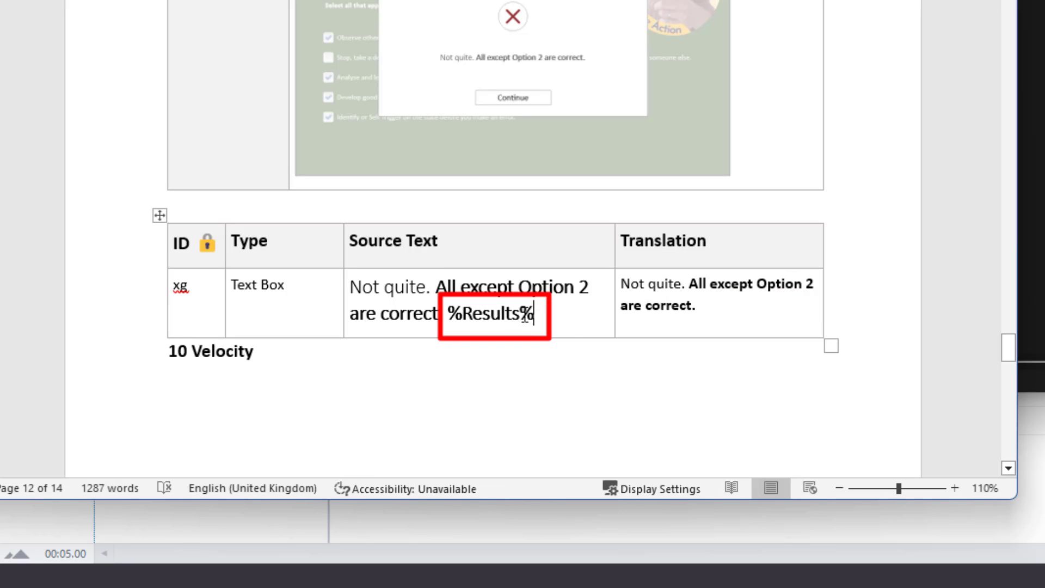
left_click_drag(525, 317, 450, 315)
key("Right")
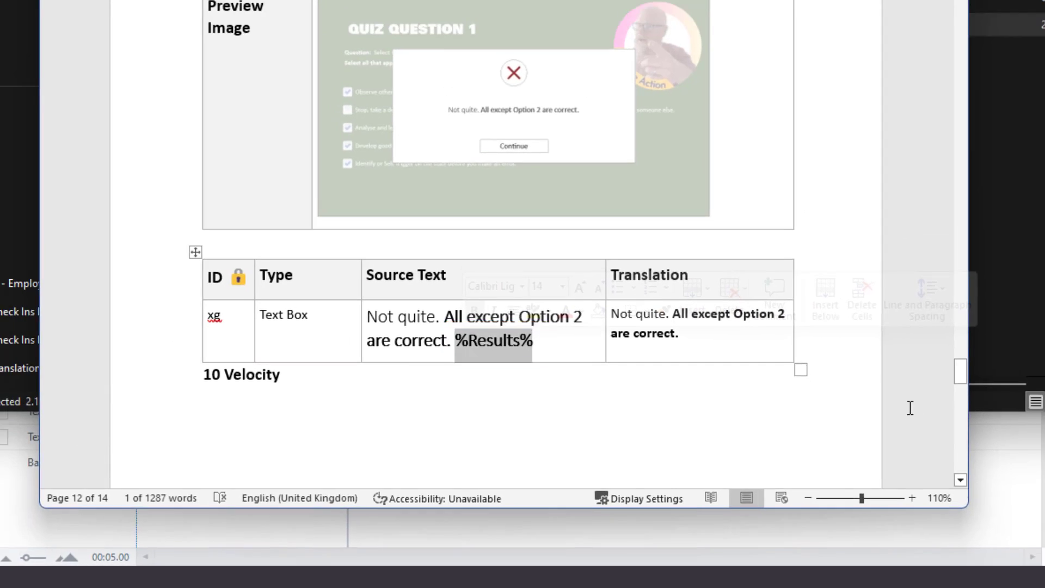
key("Delete")
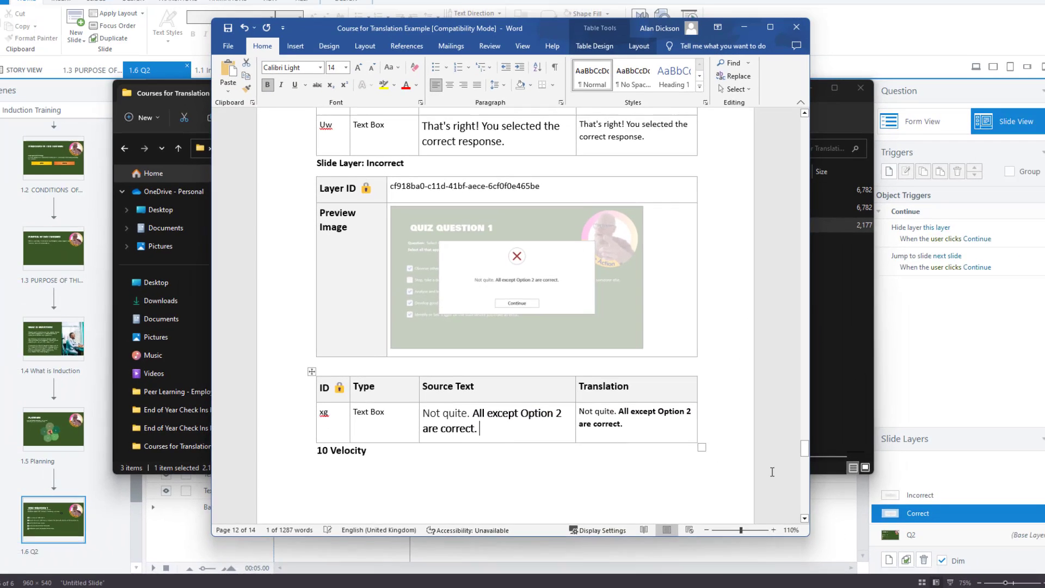
key("BackSpace")
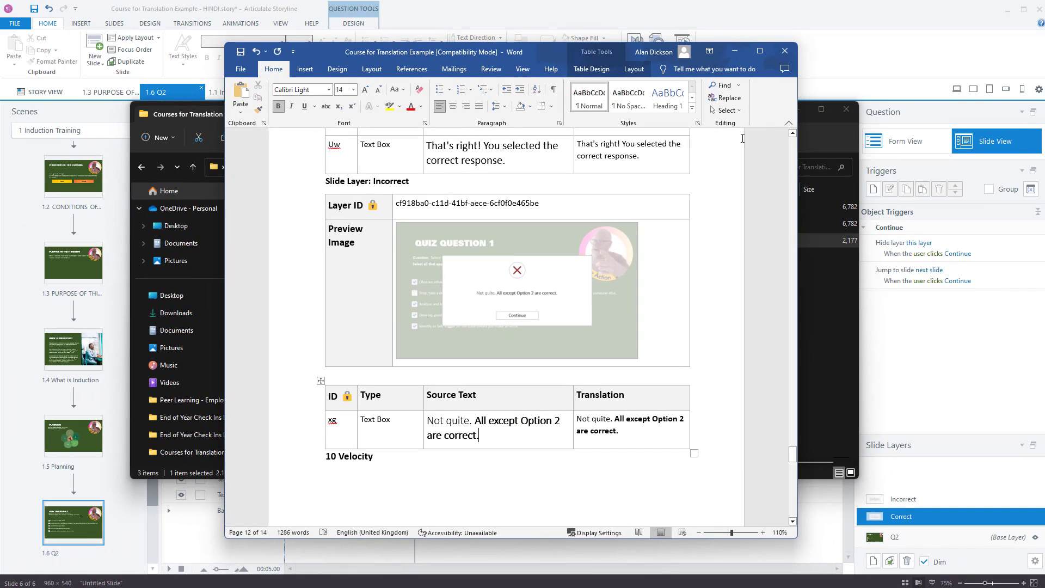
Return to Storyline, open slide 1.1 Introduction in Hindi, and close the File > Translation menu unused.
left_click(635, 33)
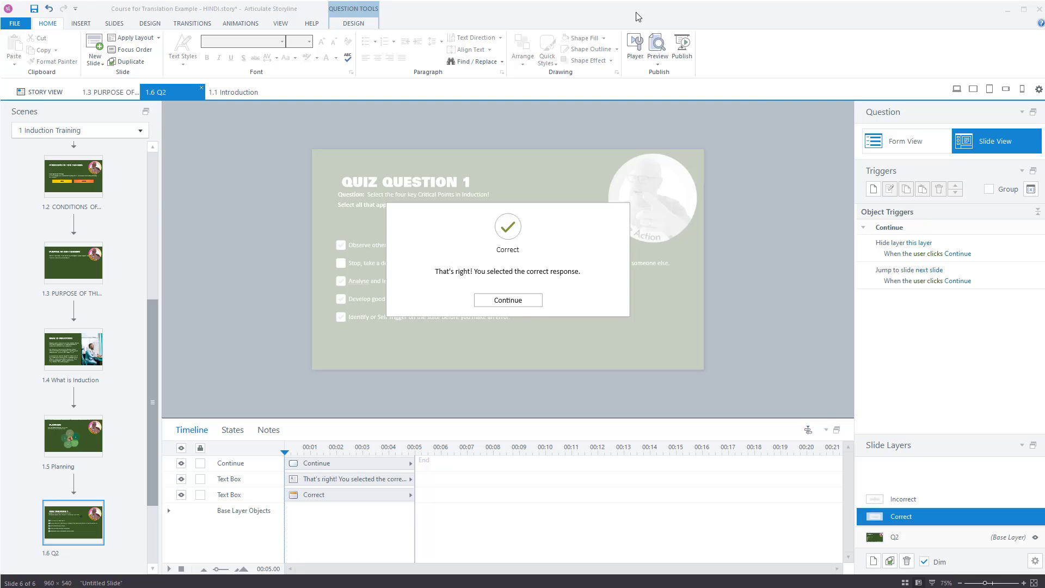
scroll(153, 245, "up", 3)
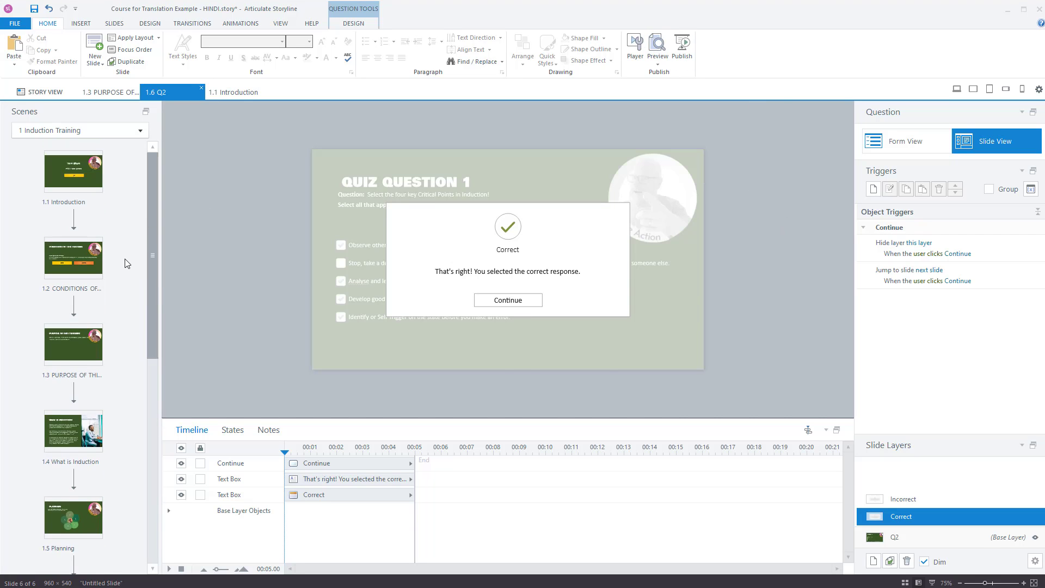
left_click(102, 202)
left_click(21, 26)
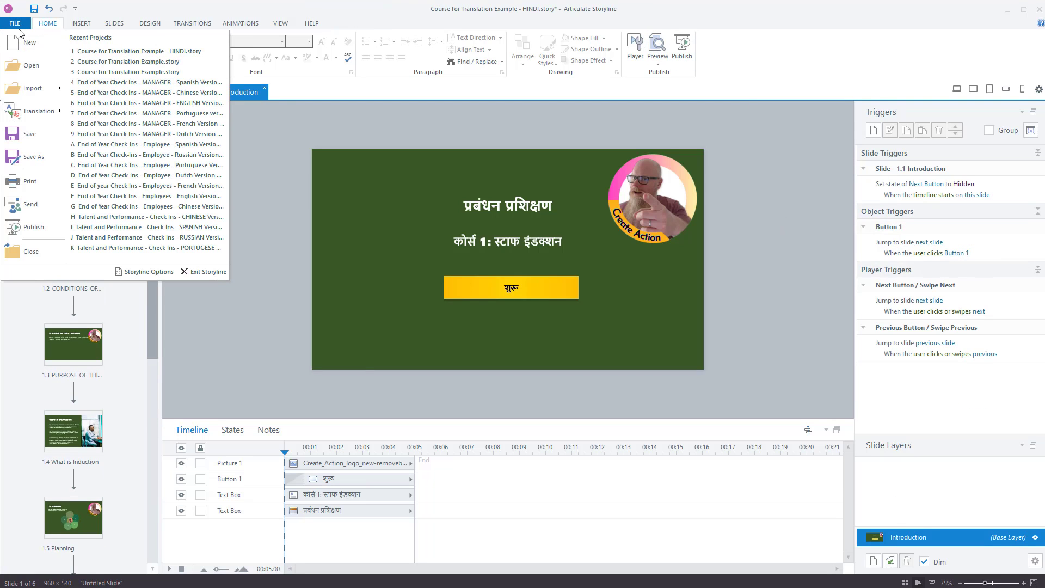
mouse_move(49, 111)
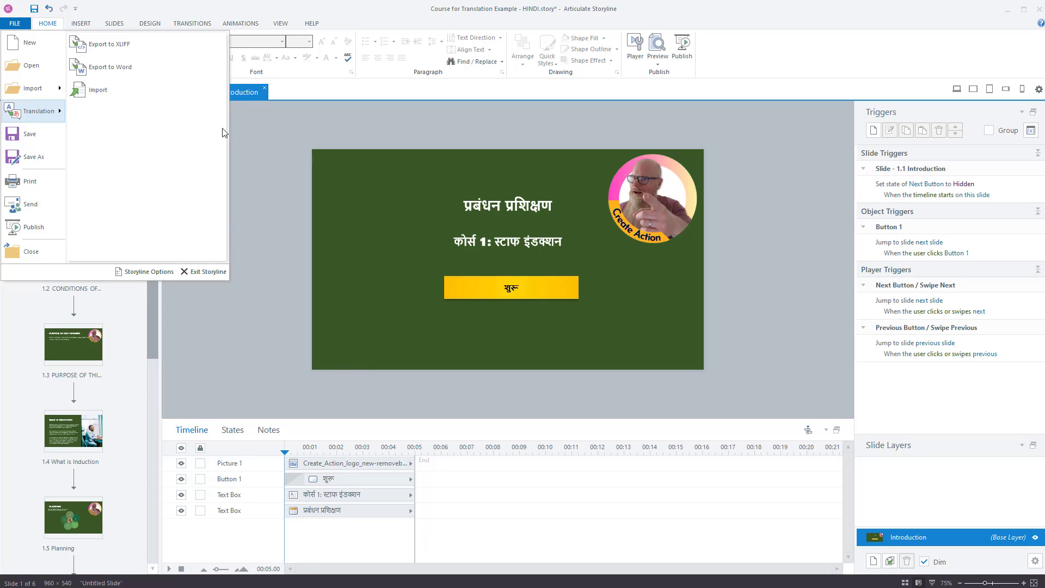
left_click(447, 113)
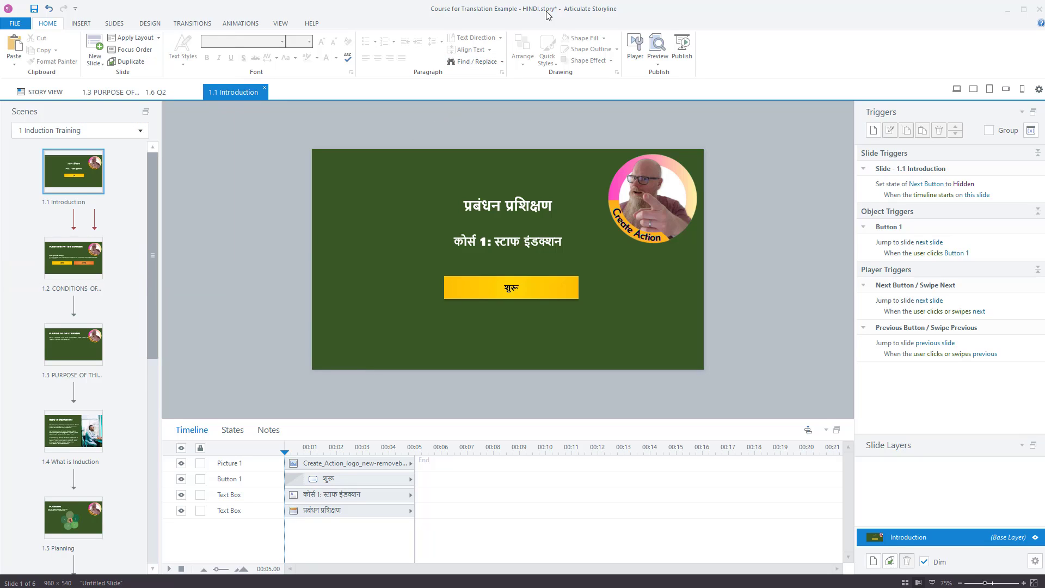